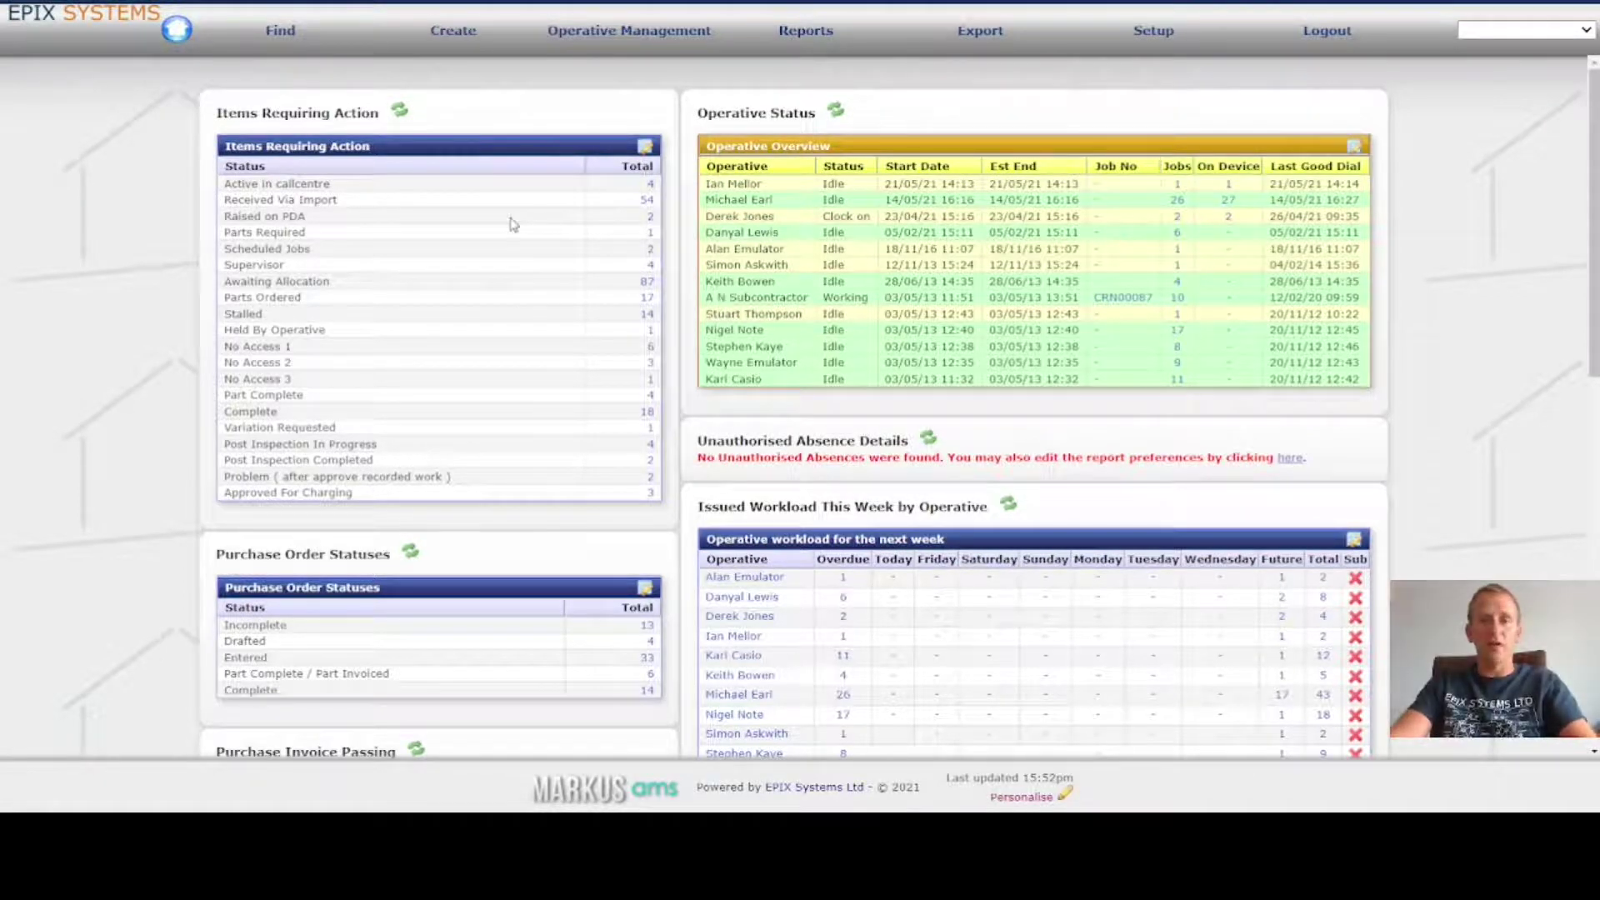
- Start a new simple job and set its customer to Training Client
click(444, 42)
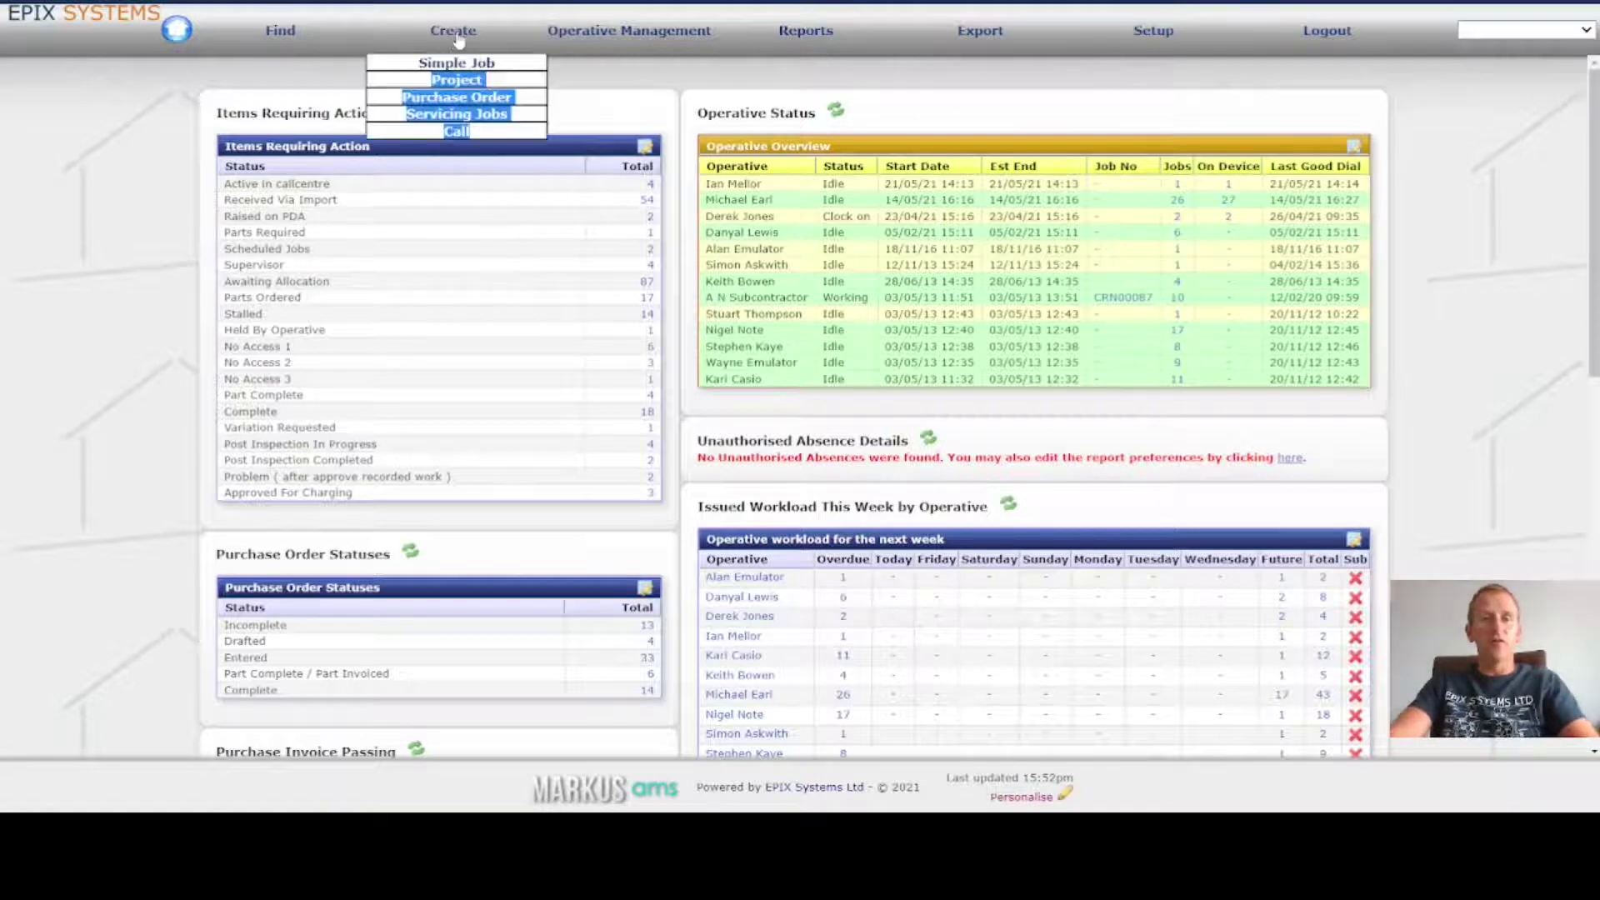
click(496, 63)
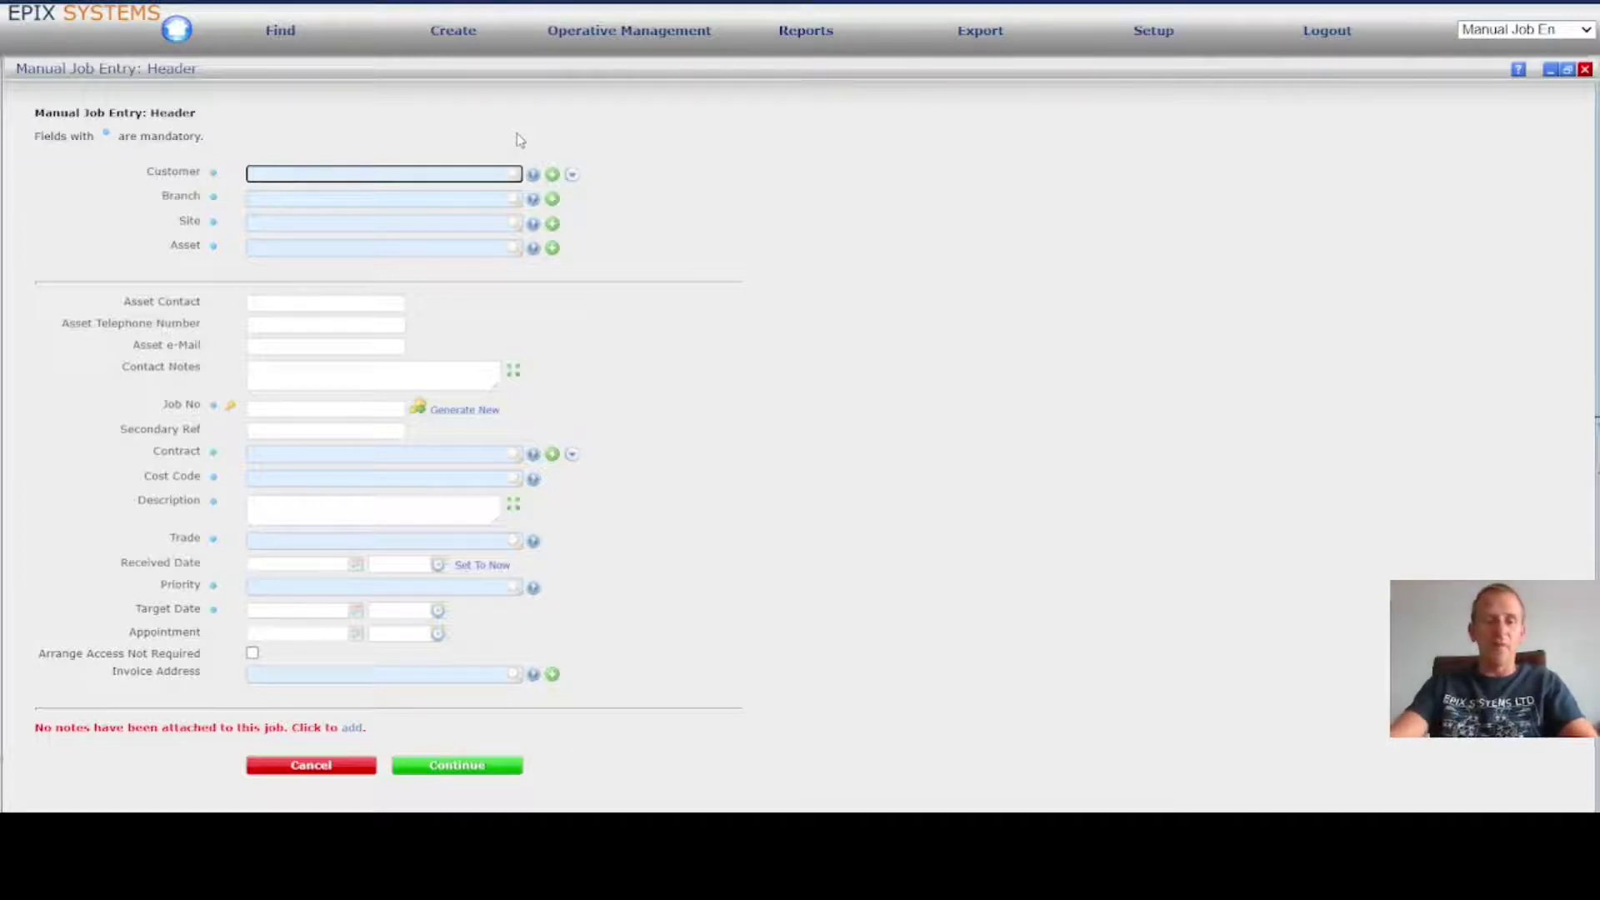
text(trai)
key(Tab)
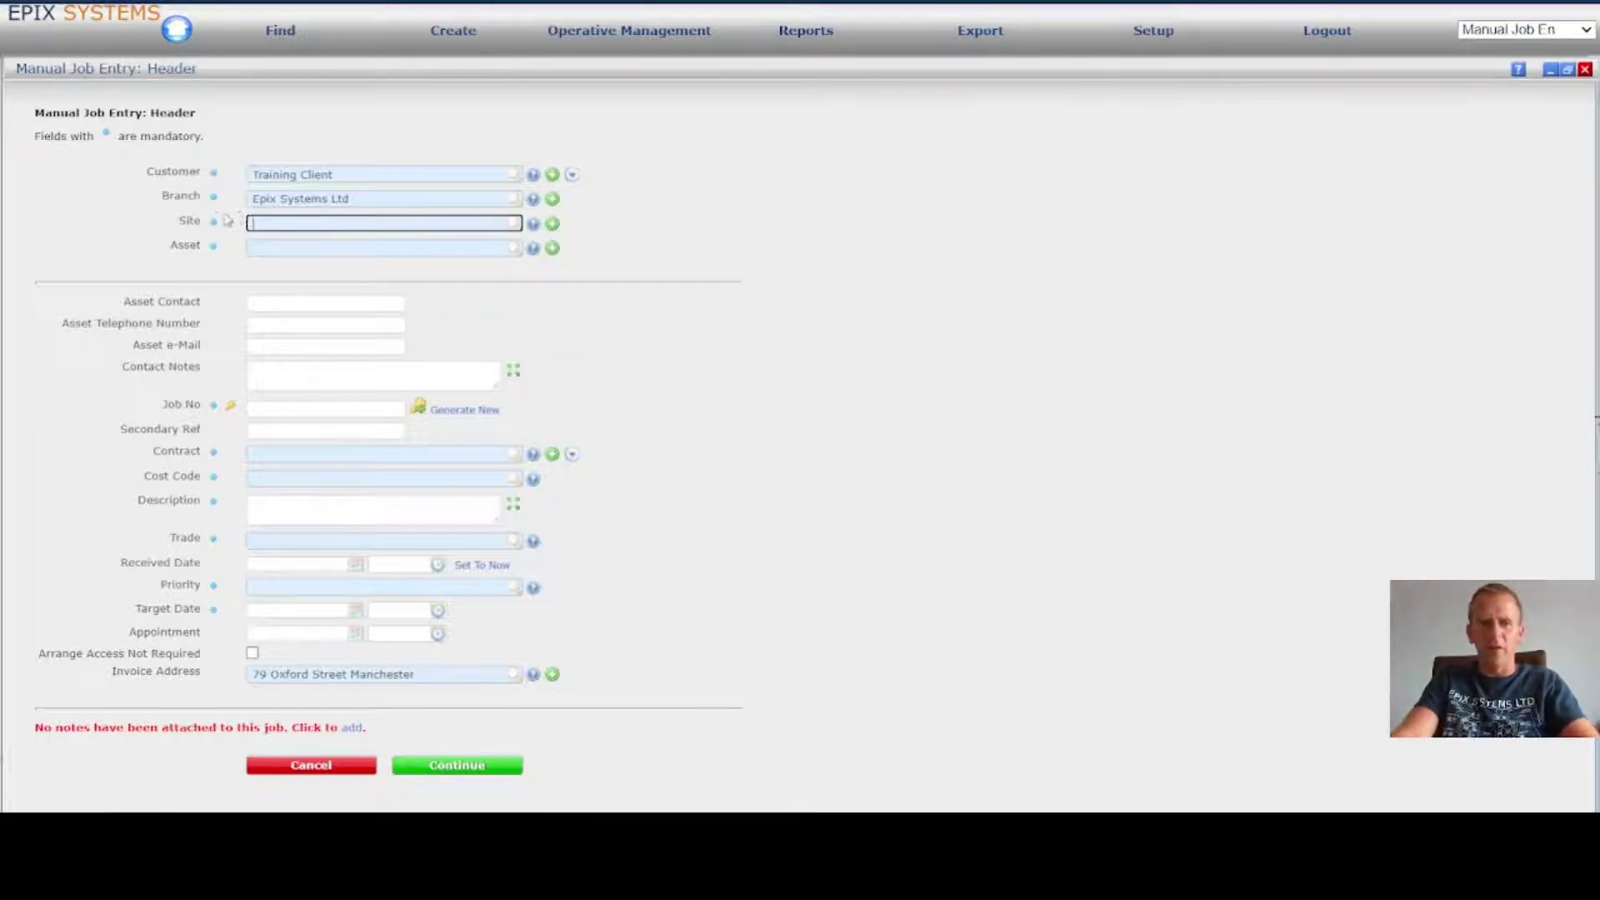
- Search the existing assets for the property by the beginning of its street address
click(287, 249)
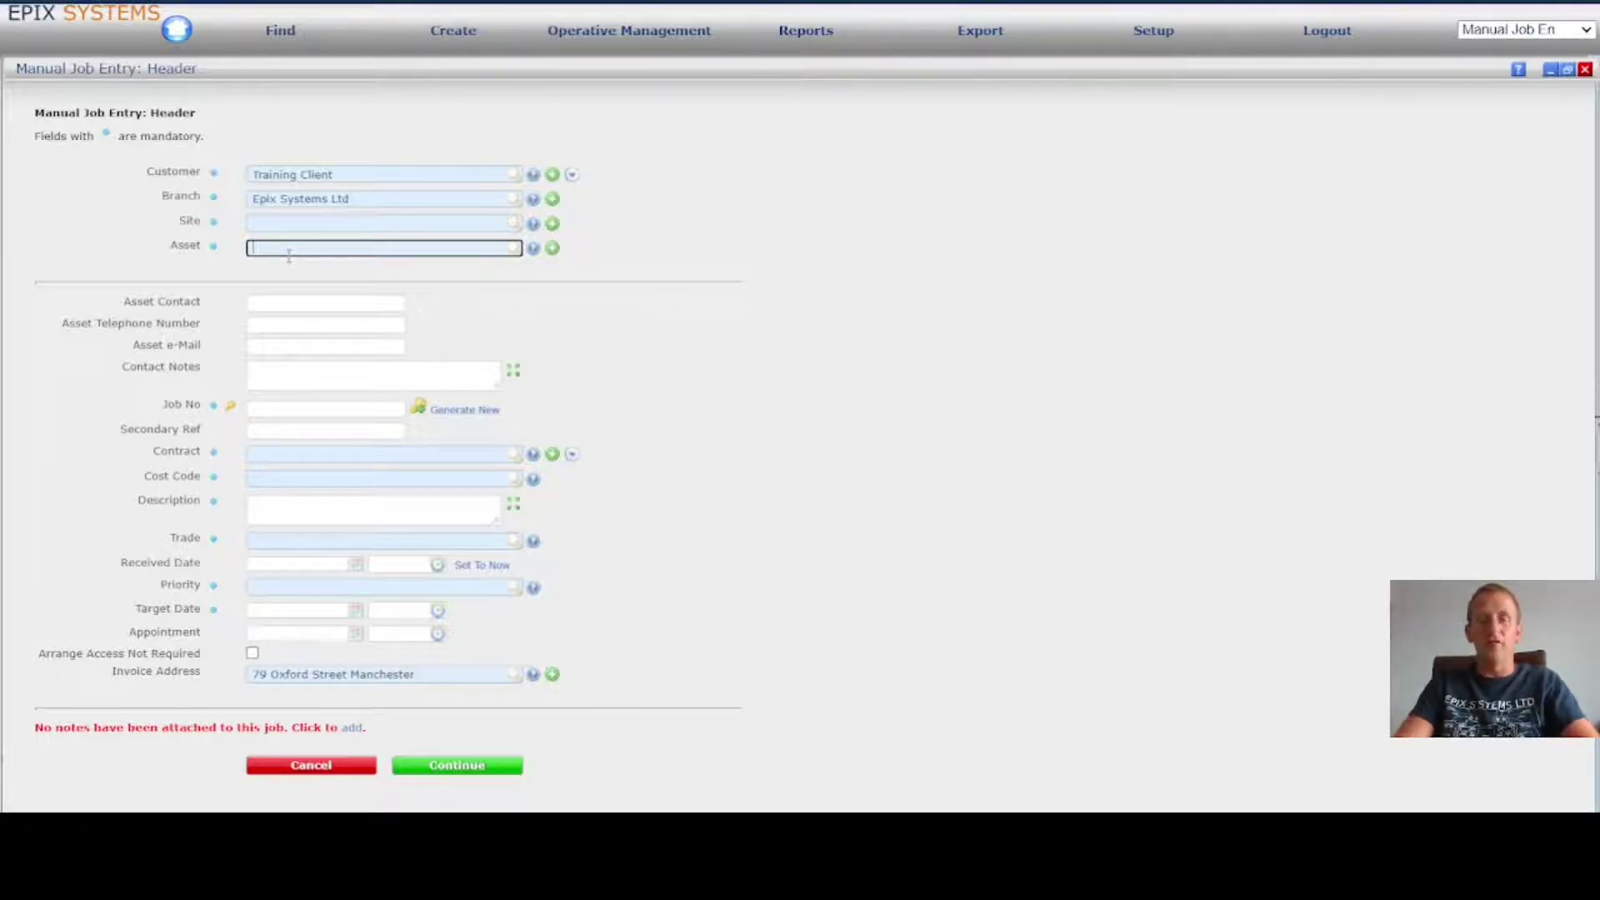
text(1)
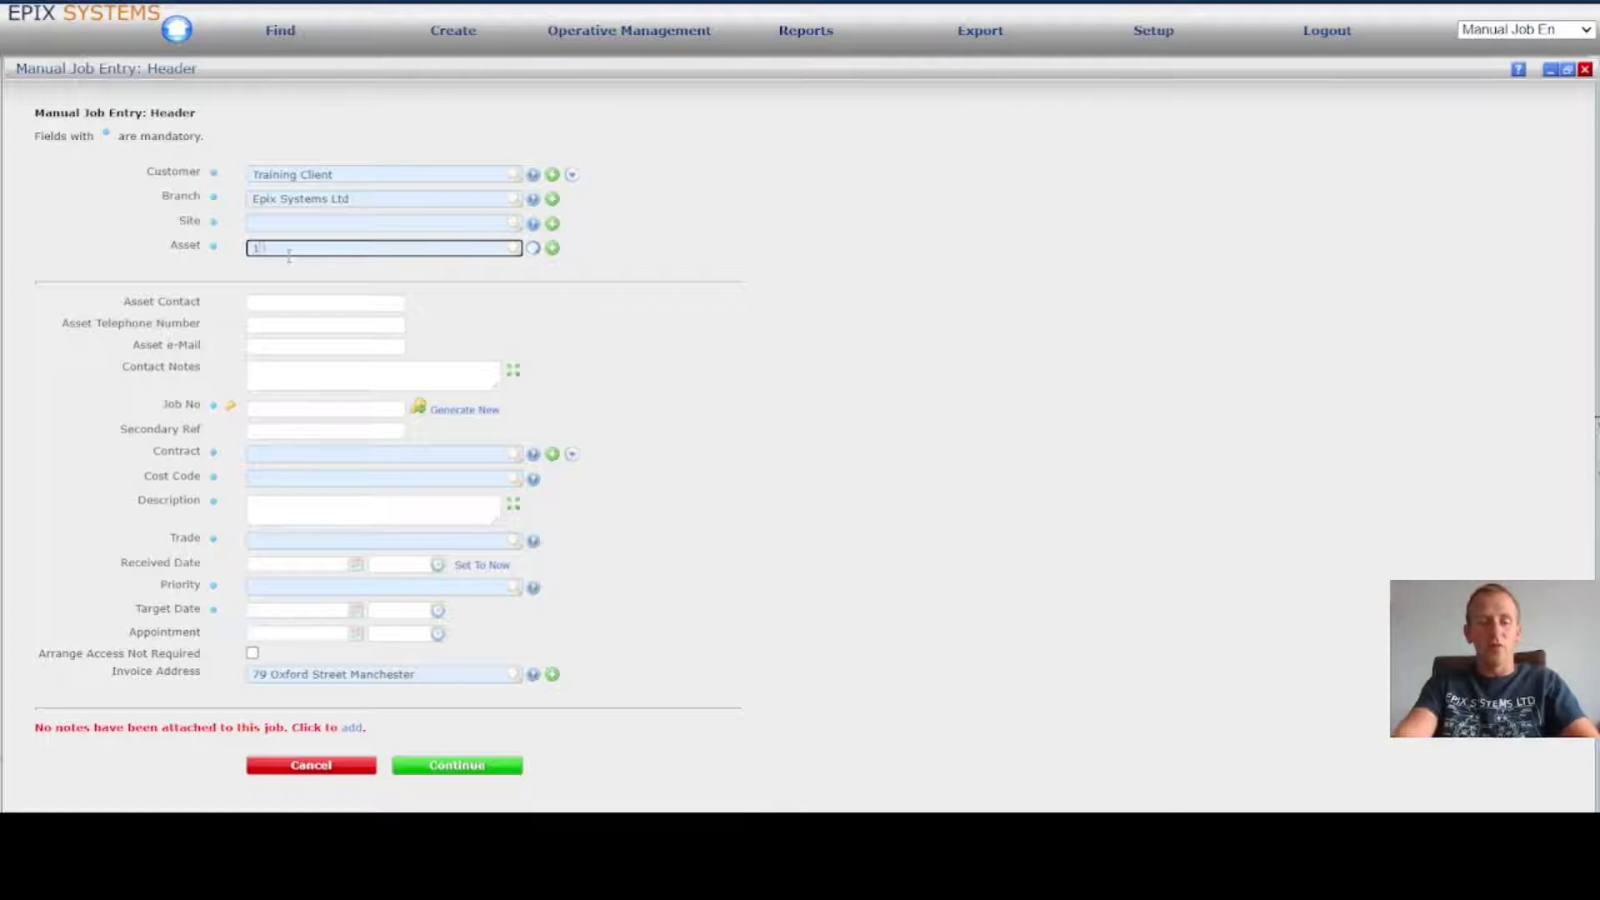
text( Chur)
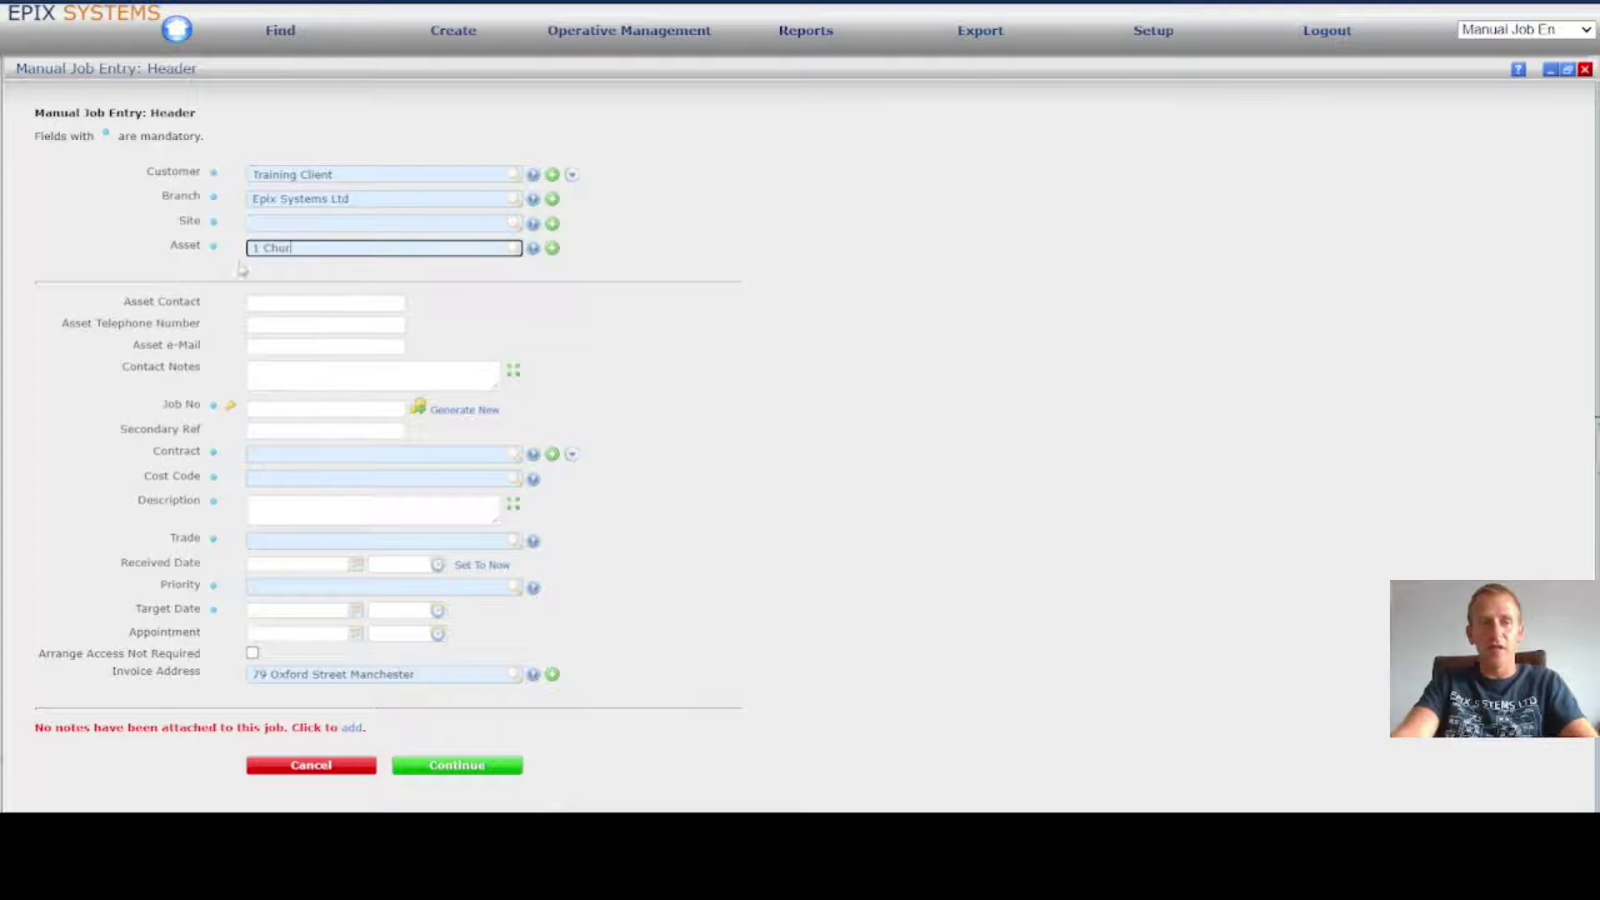
- Open the form for adding a new asset to Training Client, leaving the site and asset reference blank
click(552, 248)
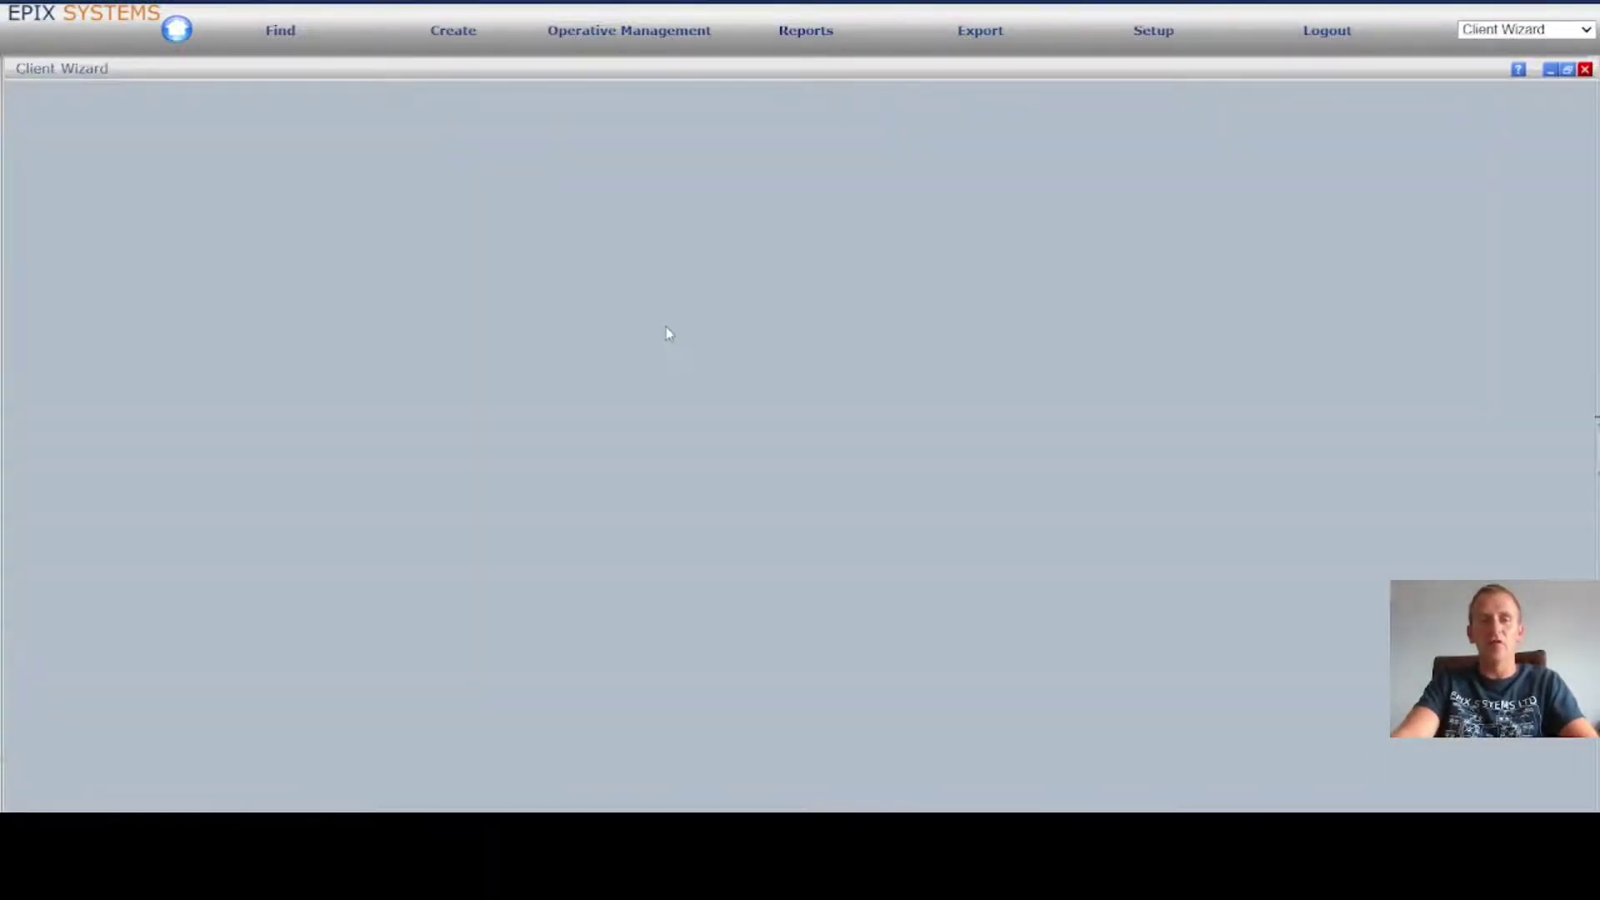
scroll(679, 329, down, 9)
scroll(679, 329, up, 10)
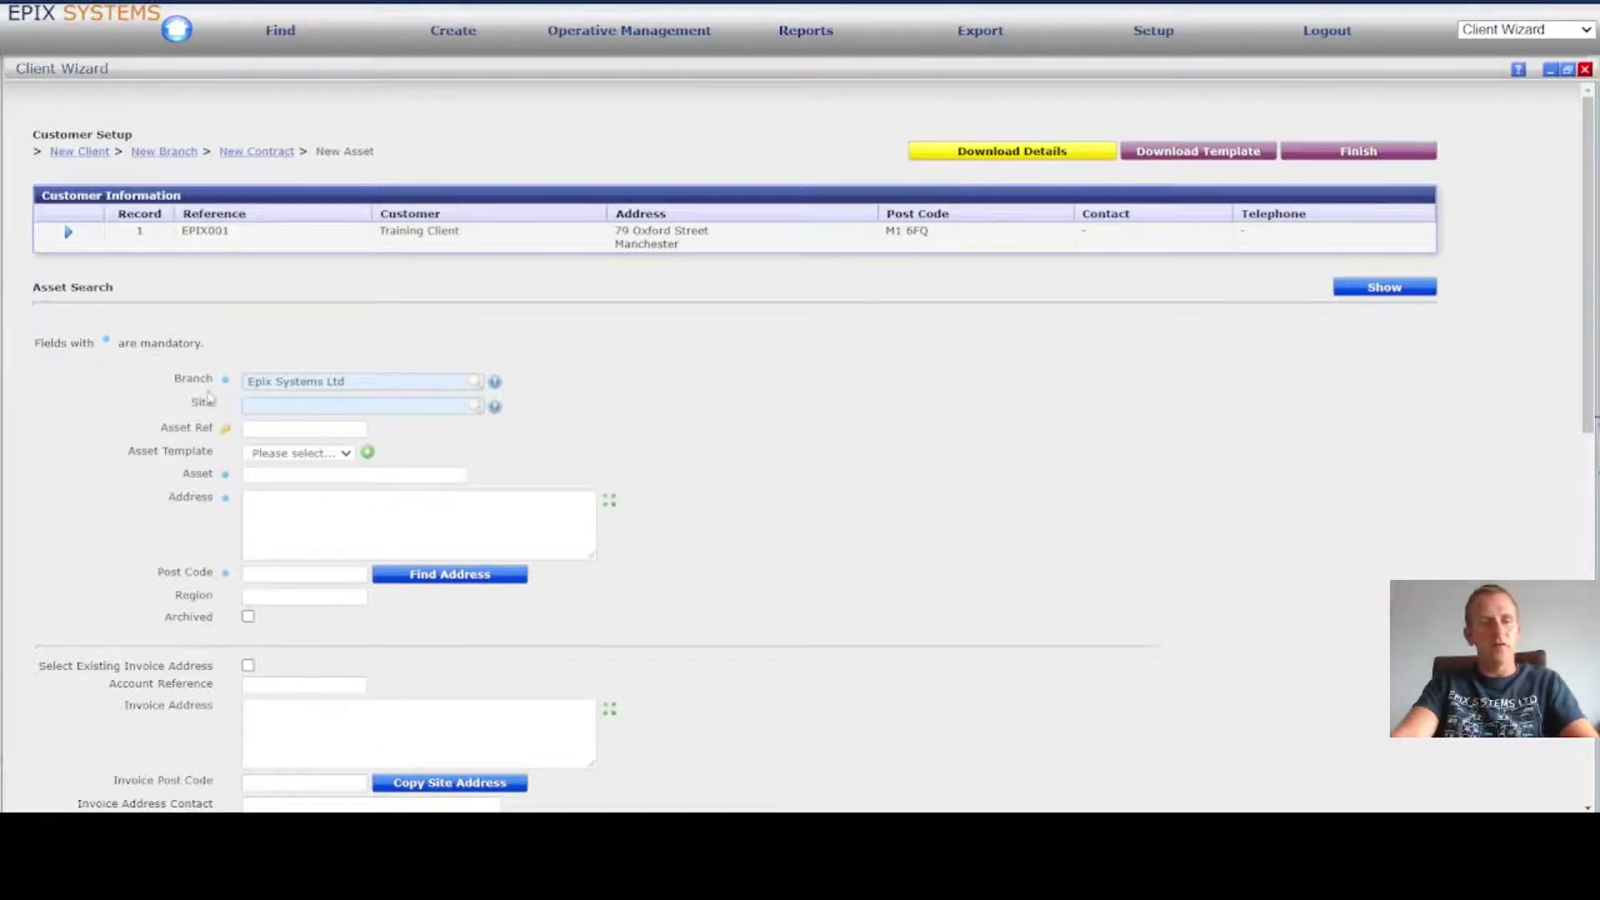
click(276, 406)
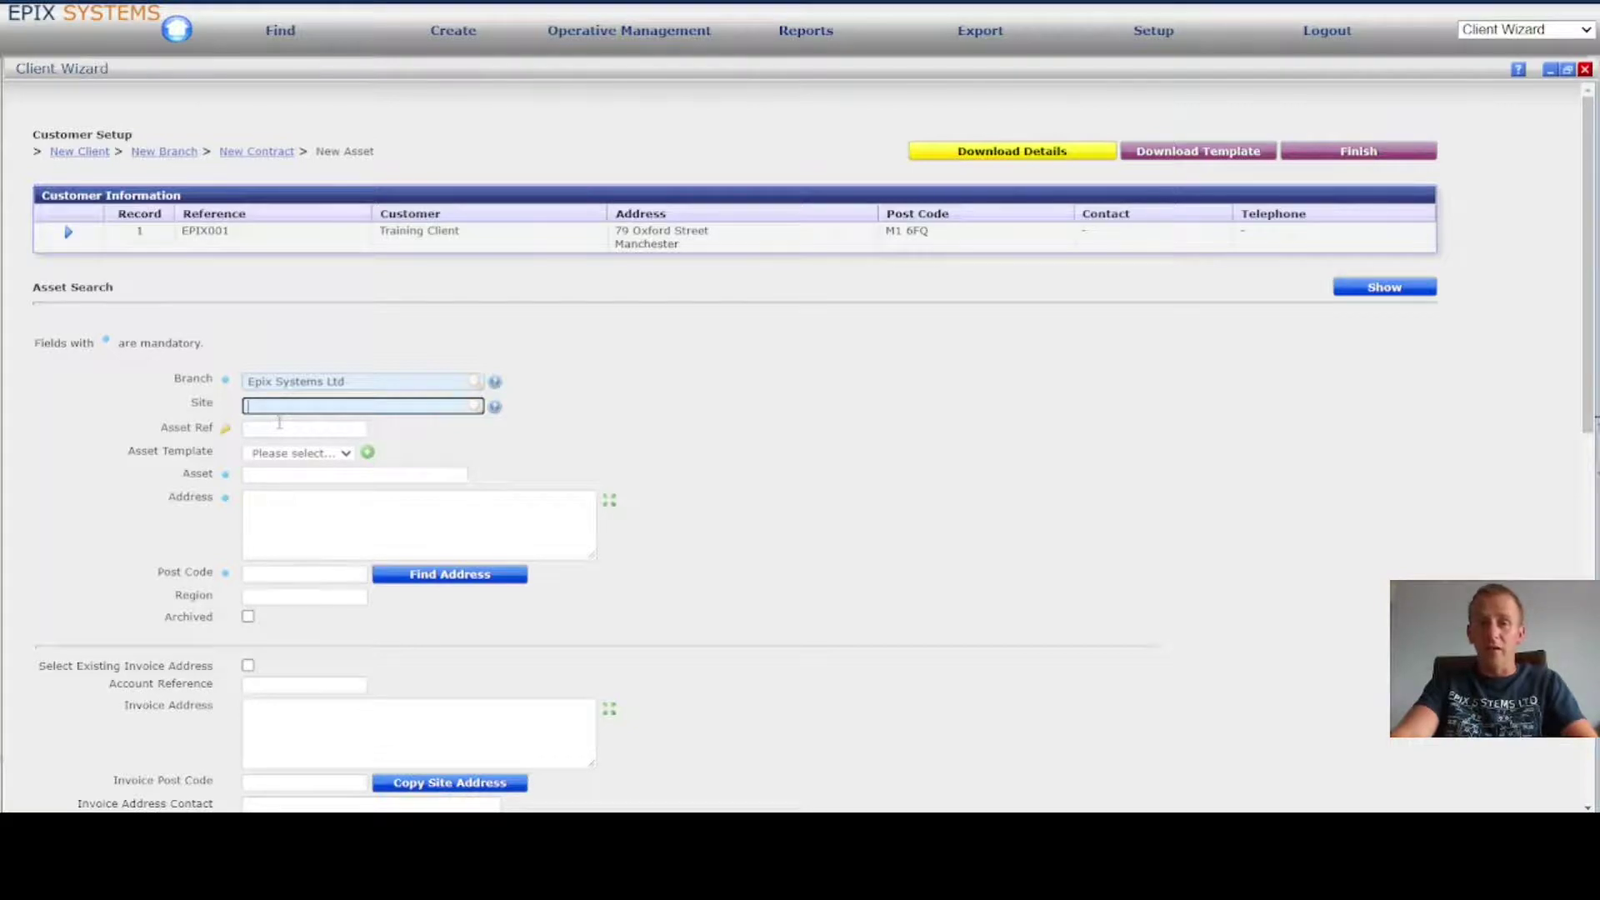
click(255, 429)
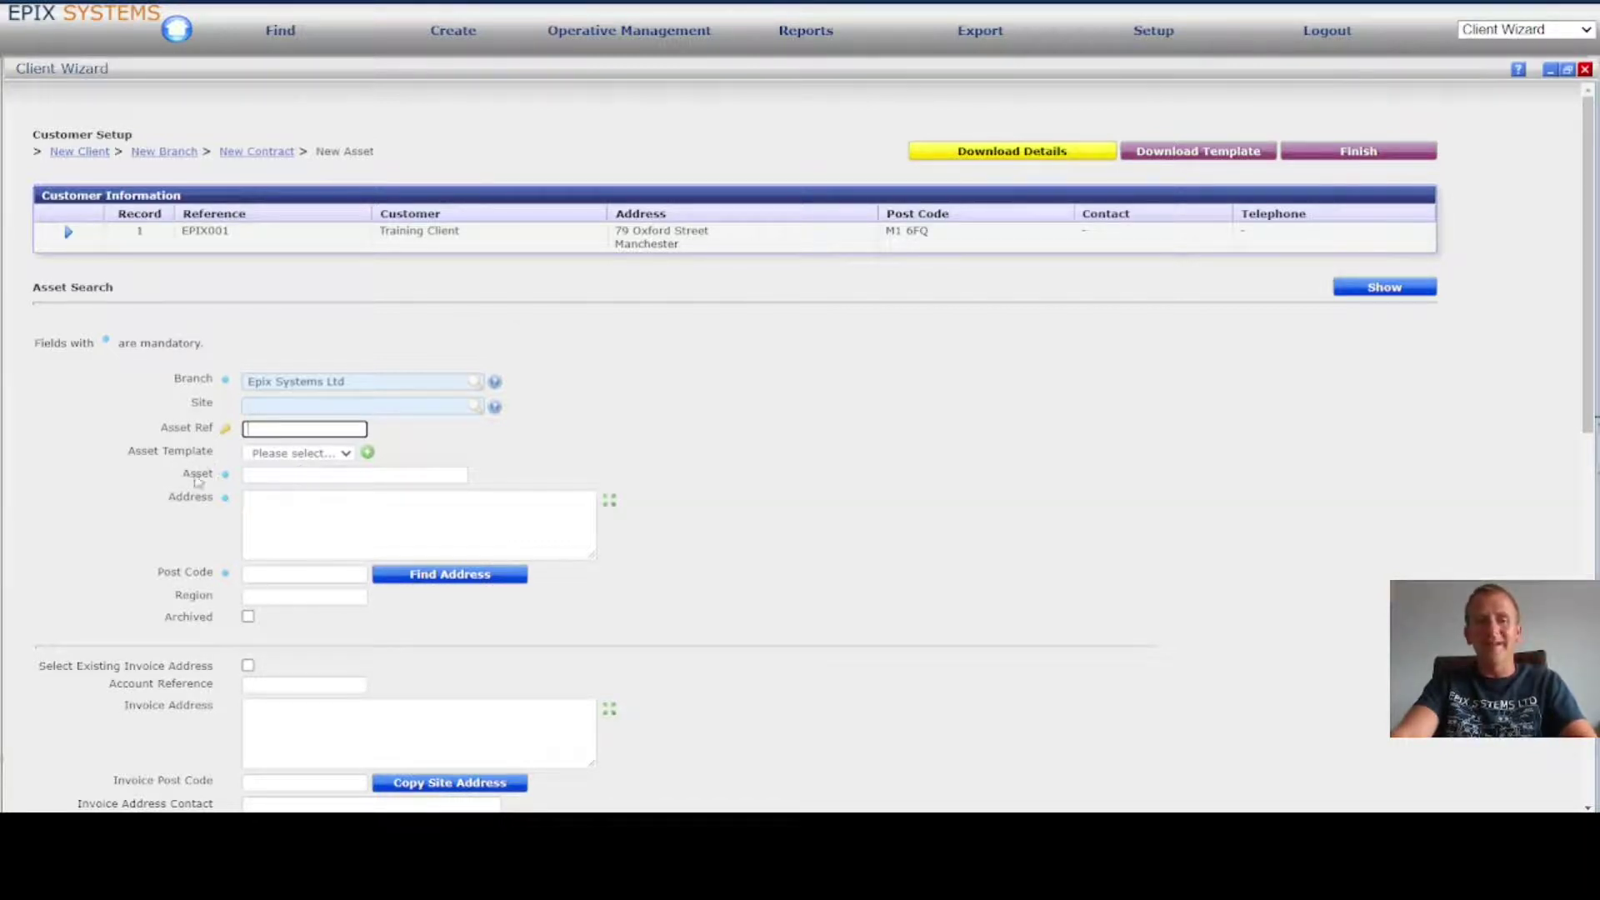
- Name the new asset Detached House
click(281, 477)
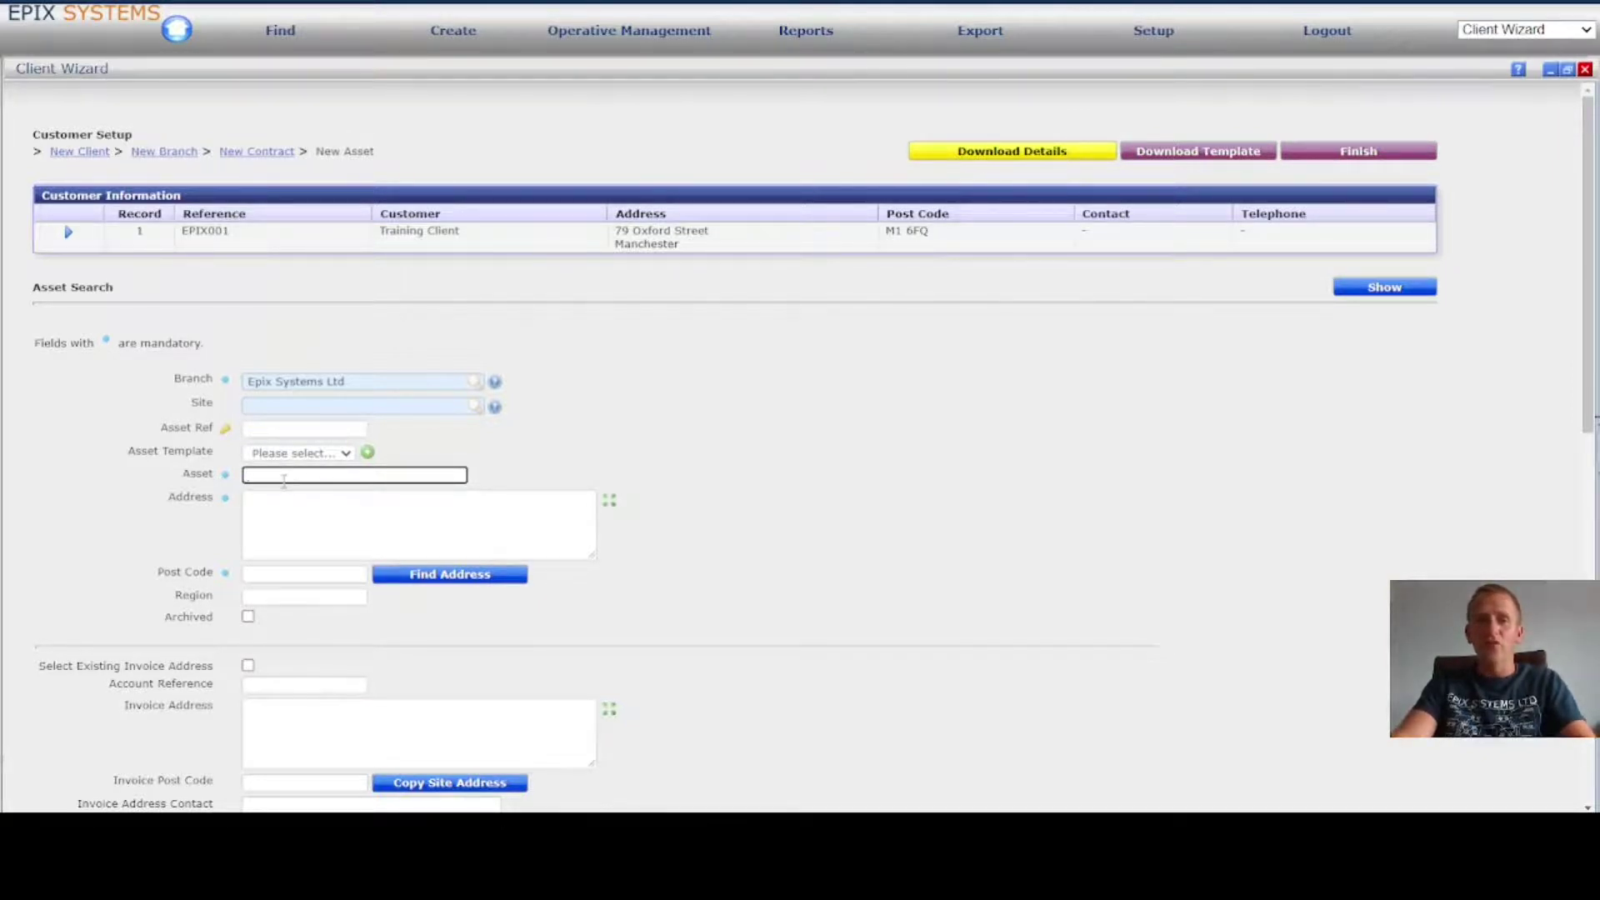
text(Detached House)
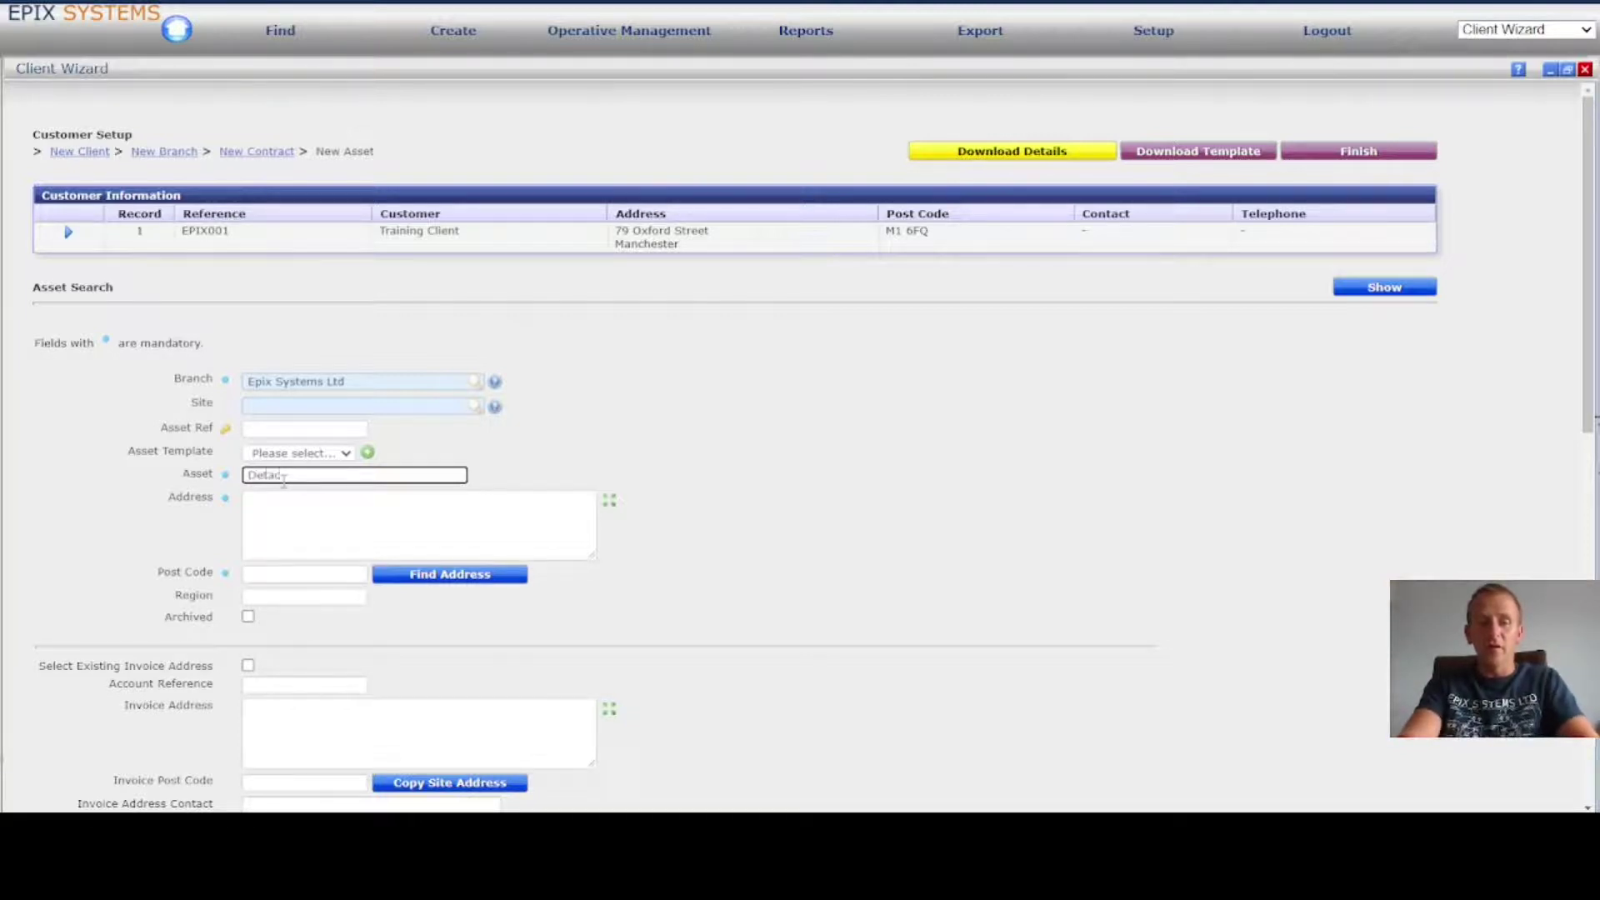
click(284, 475)
text(Bungalow)
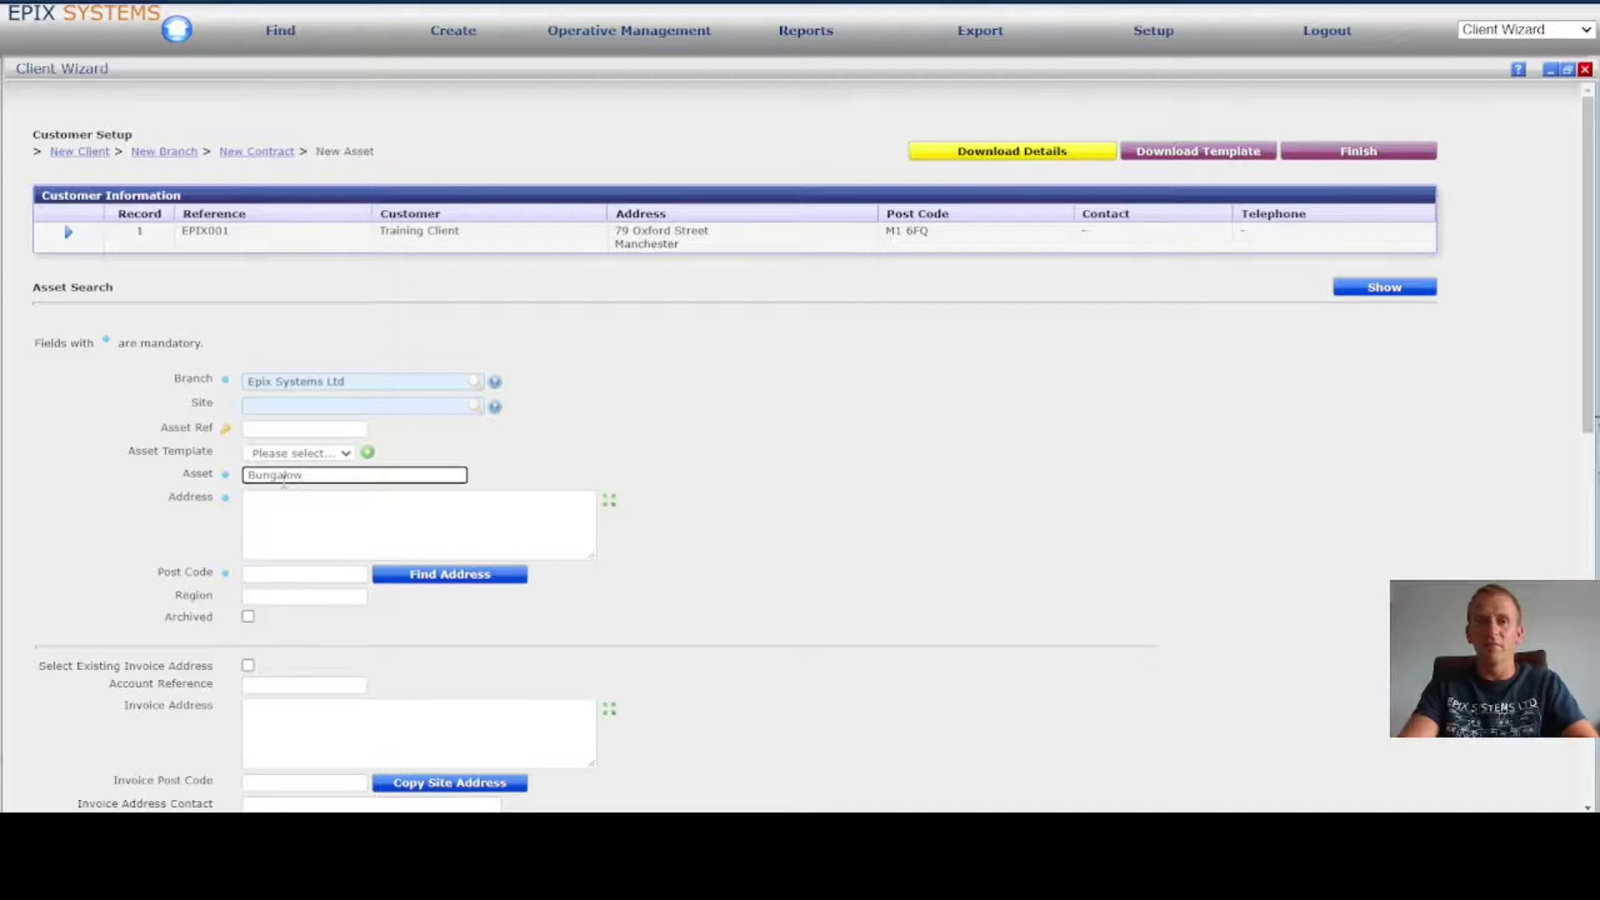
click(284, 477)
text(Detached House)
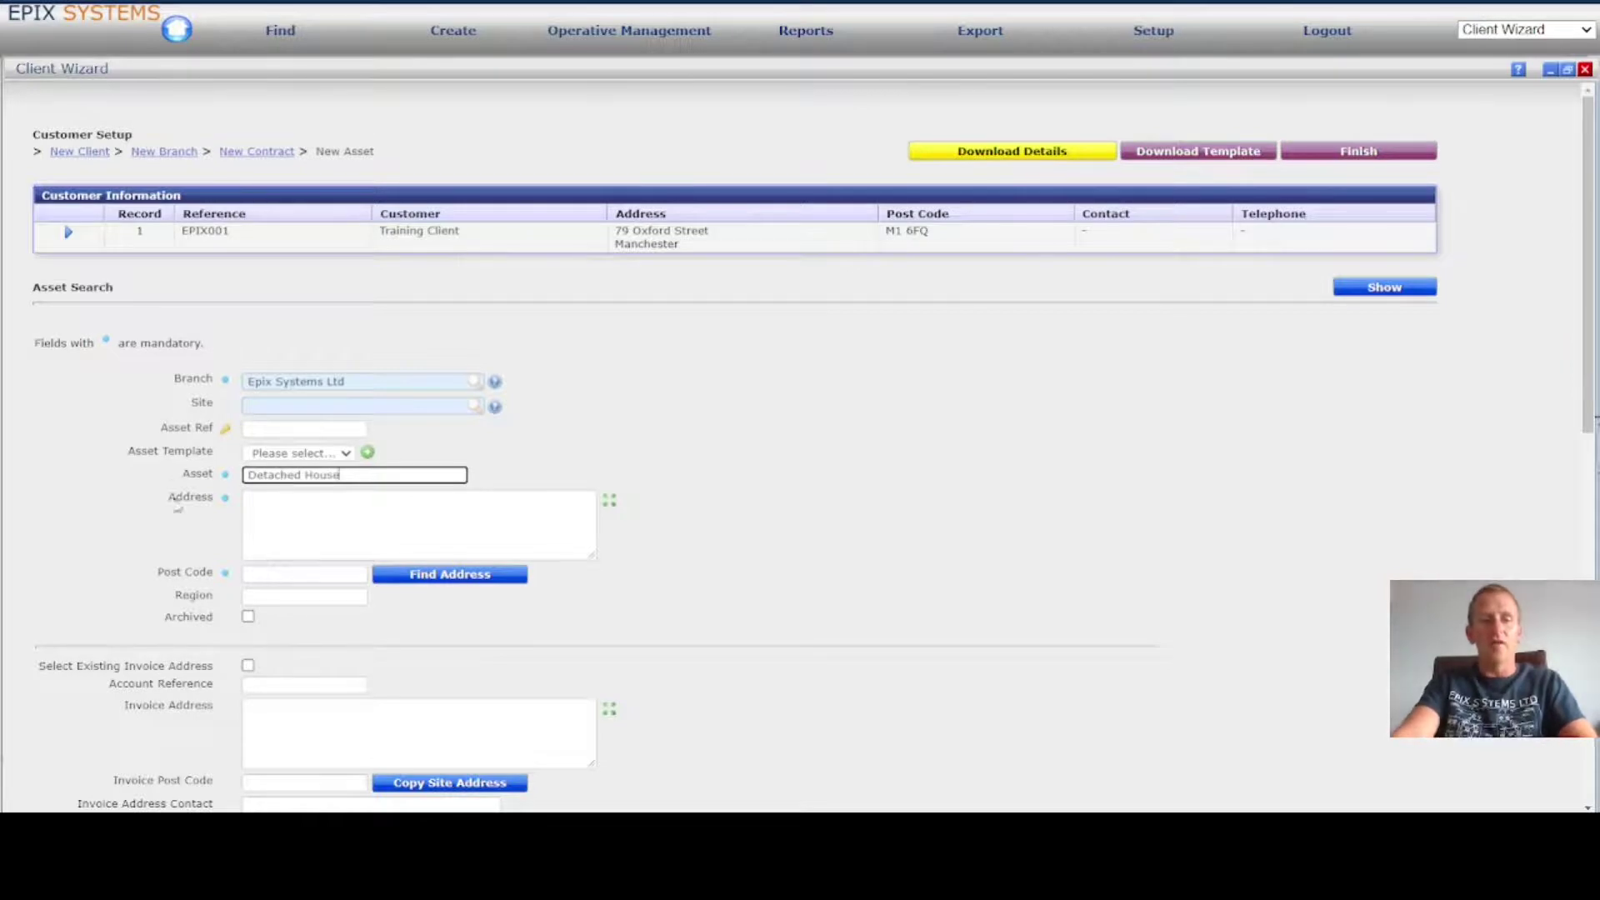
- Enter the asset's postal address and post code, leaving the region blank
click(400, 534)
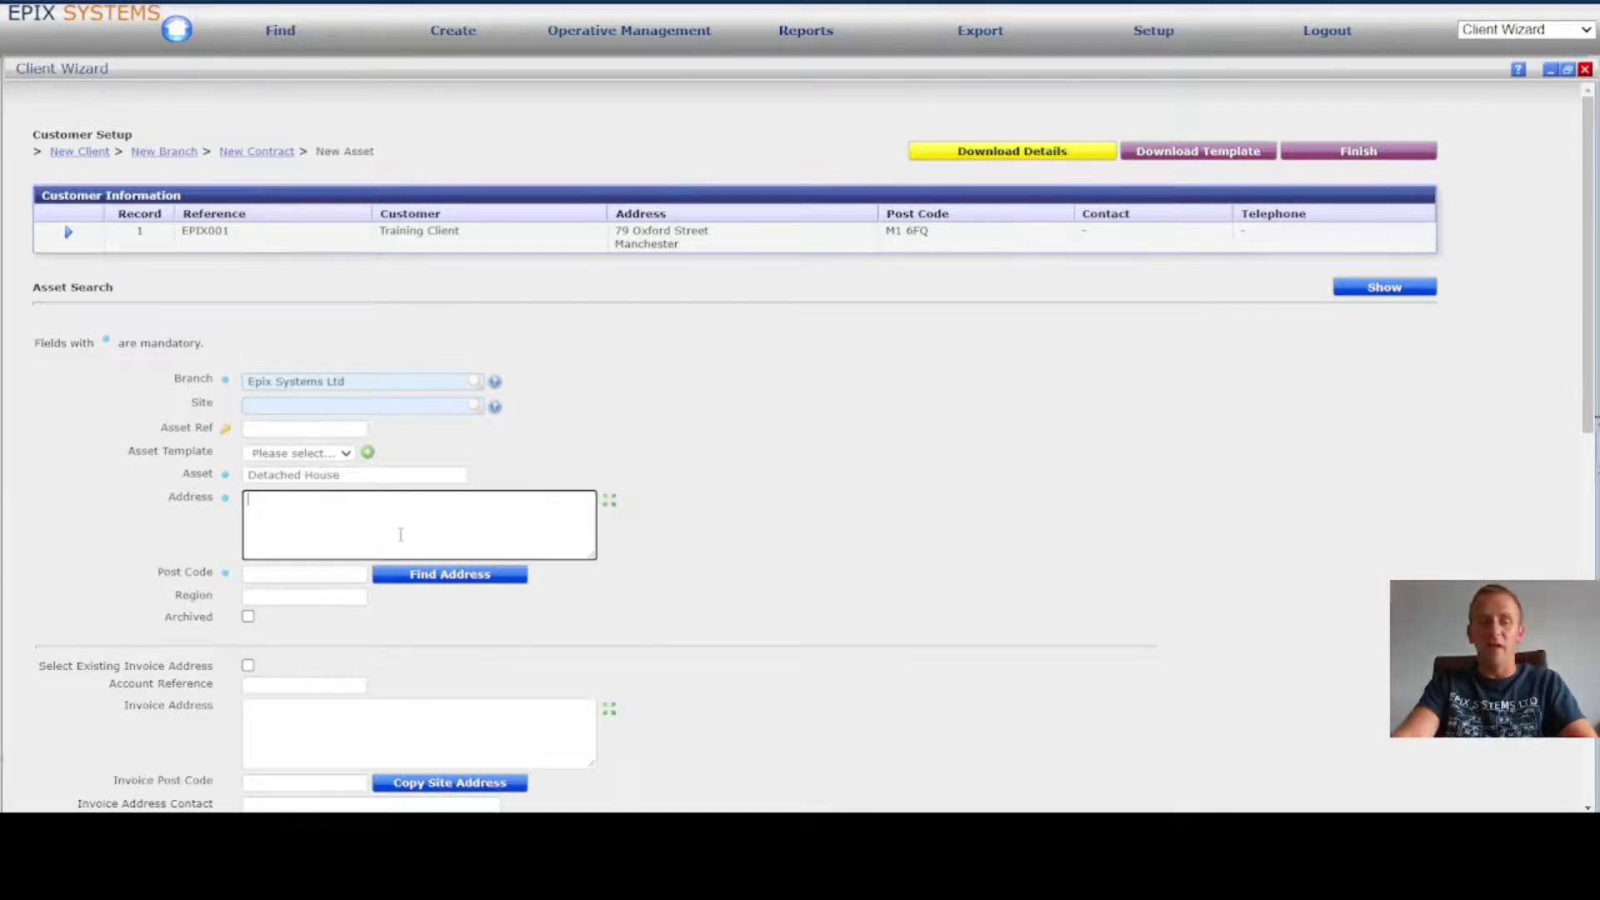
text(1 Church Street )
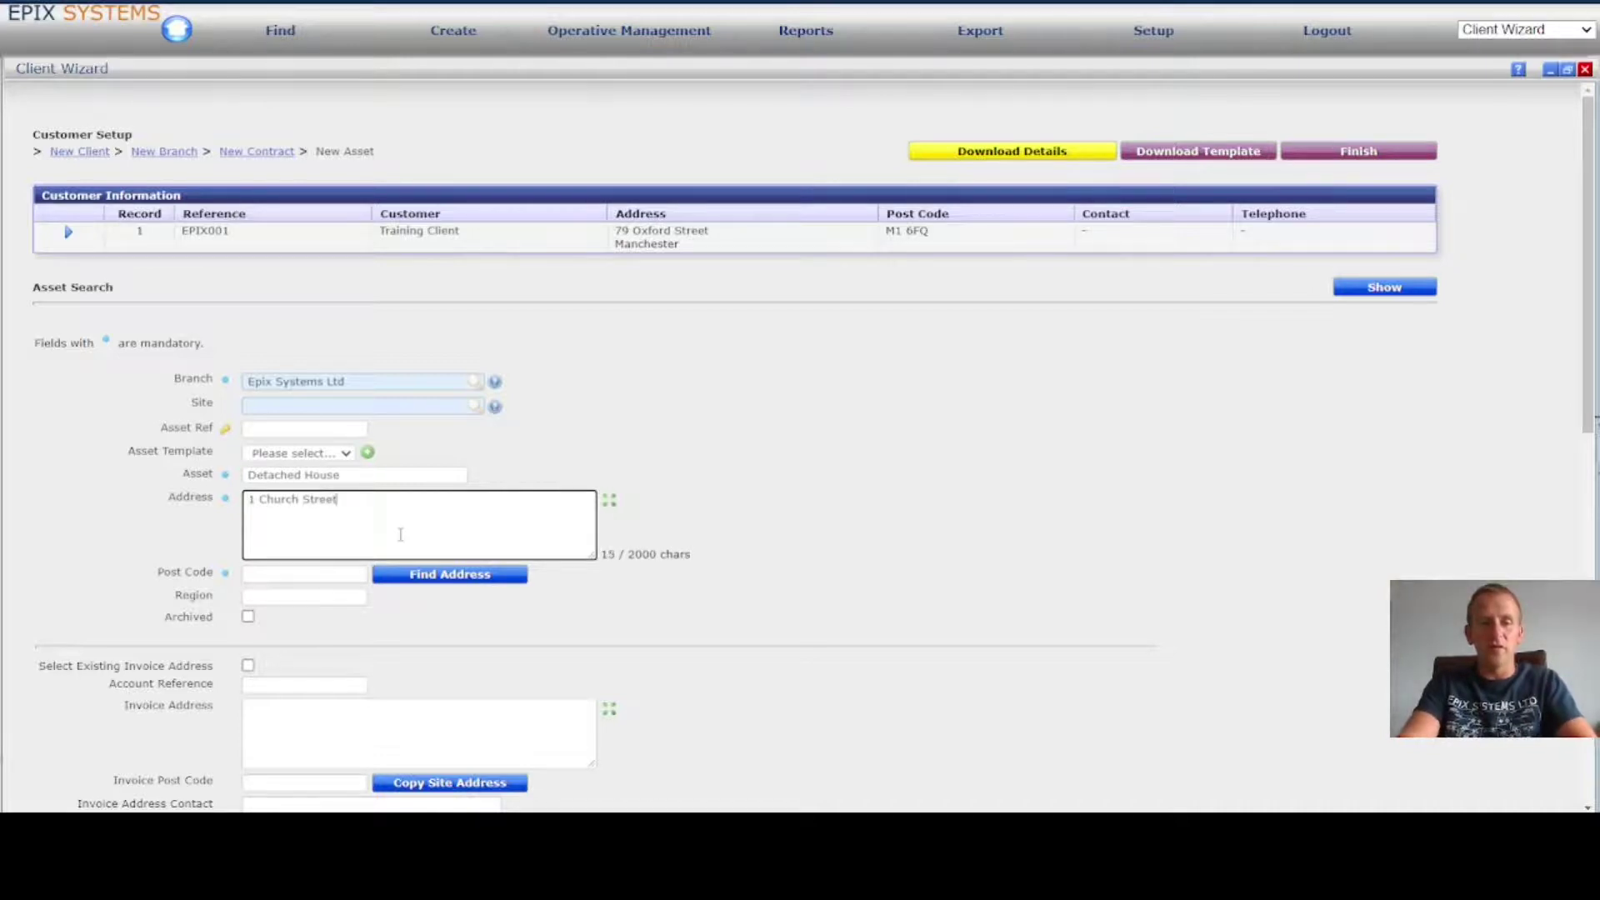
text(Stockport)
key(Tab)
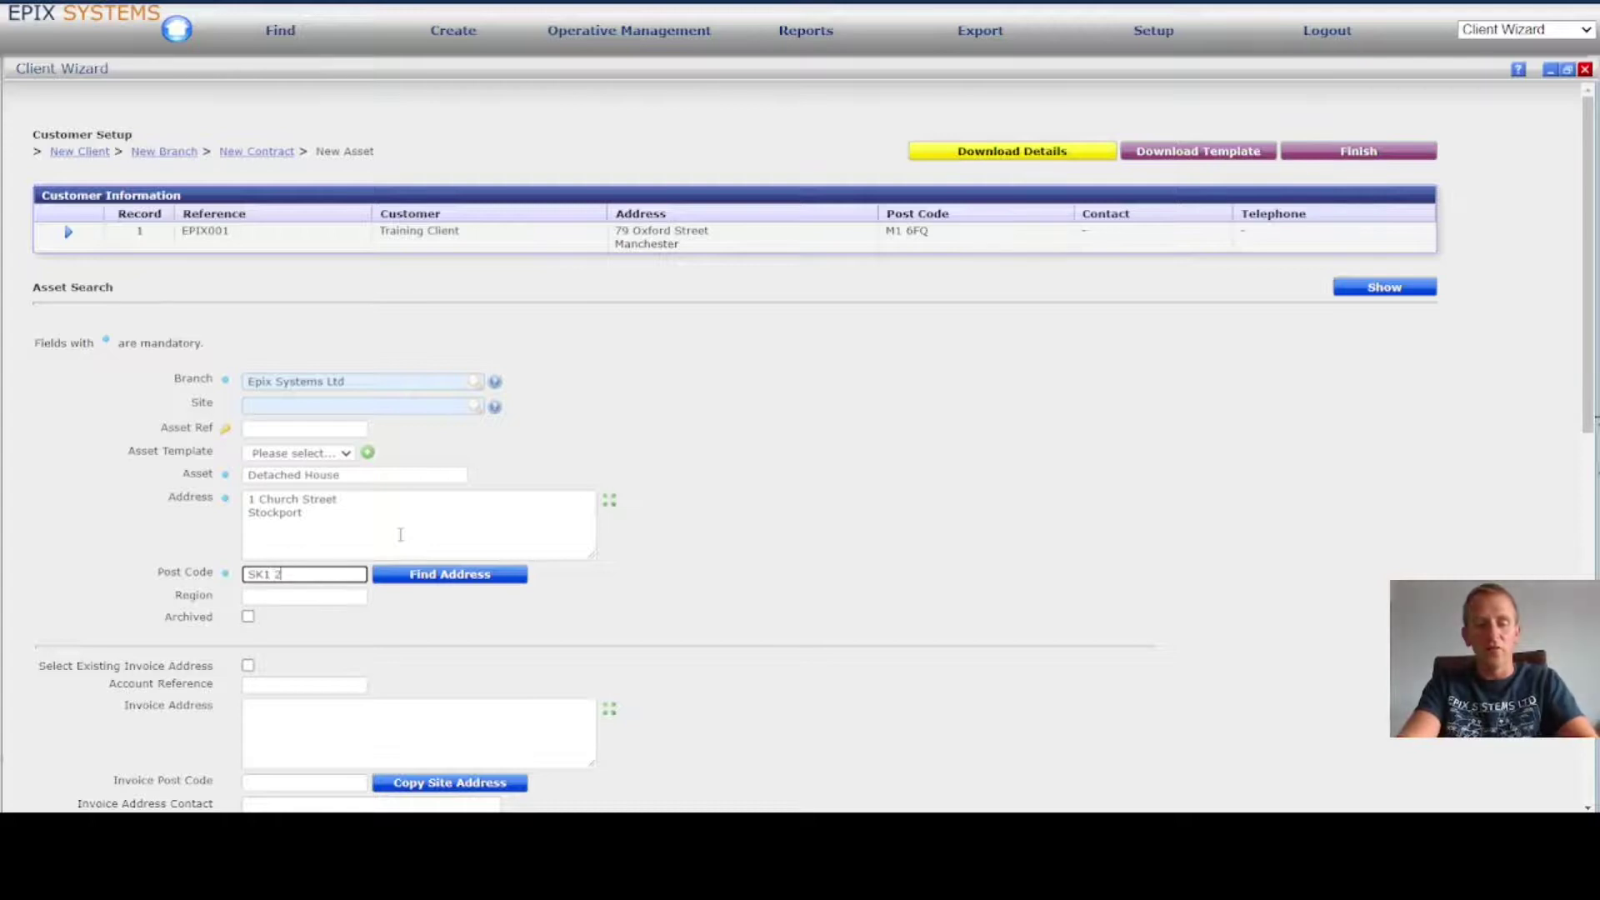
scroll(400, 534, down, 5)
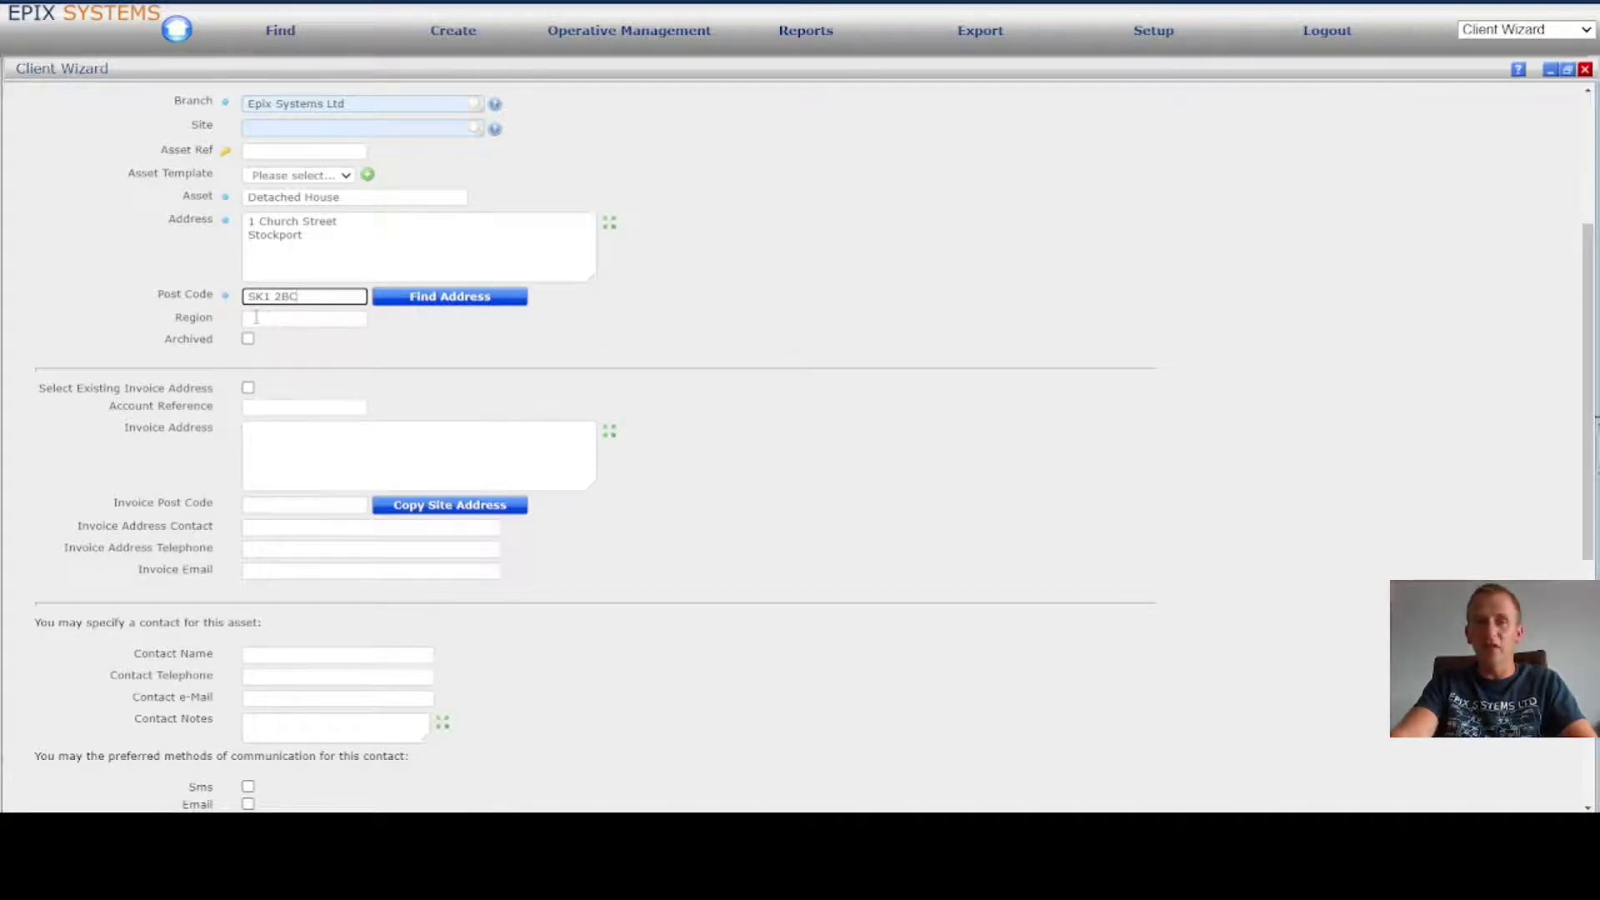
click(263, 318)
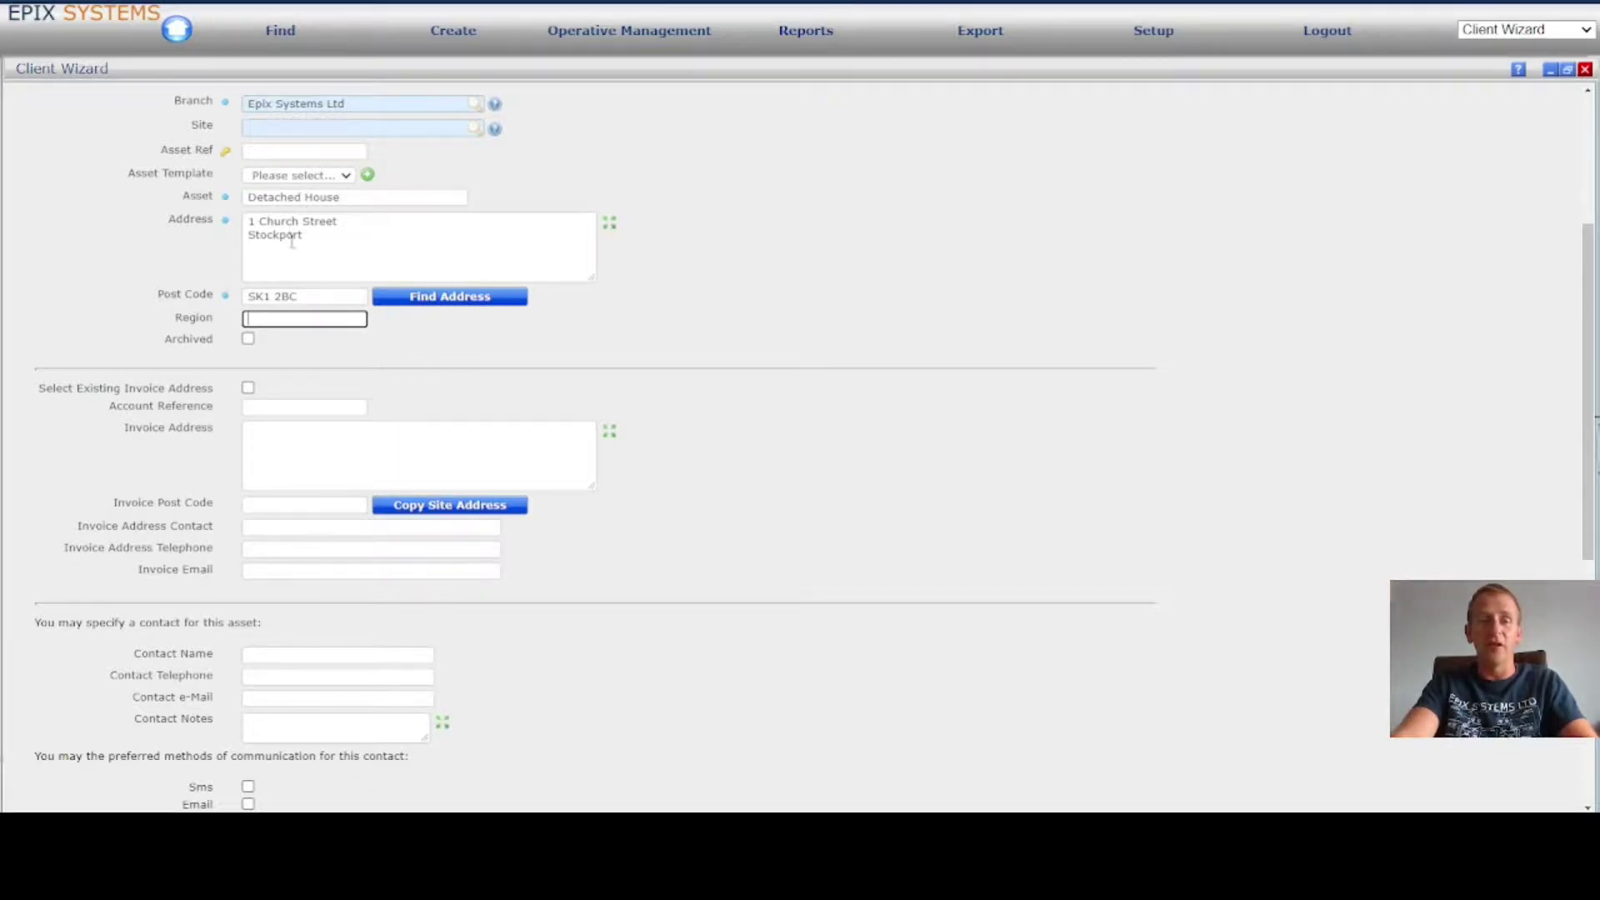
- Fill in the asset contact's name and telephone number
scroll(293, 238, up, 3)
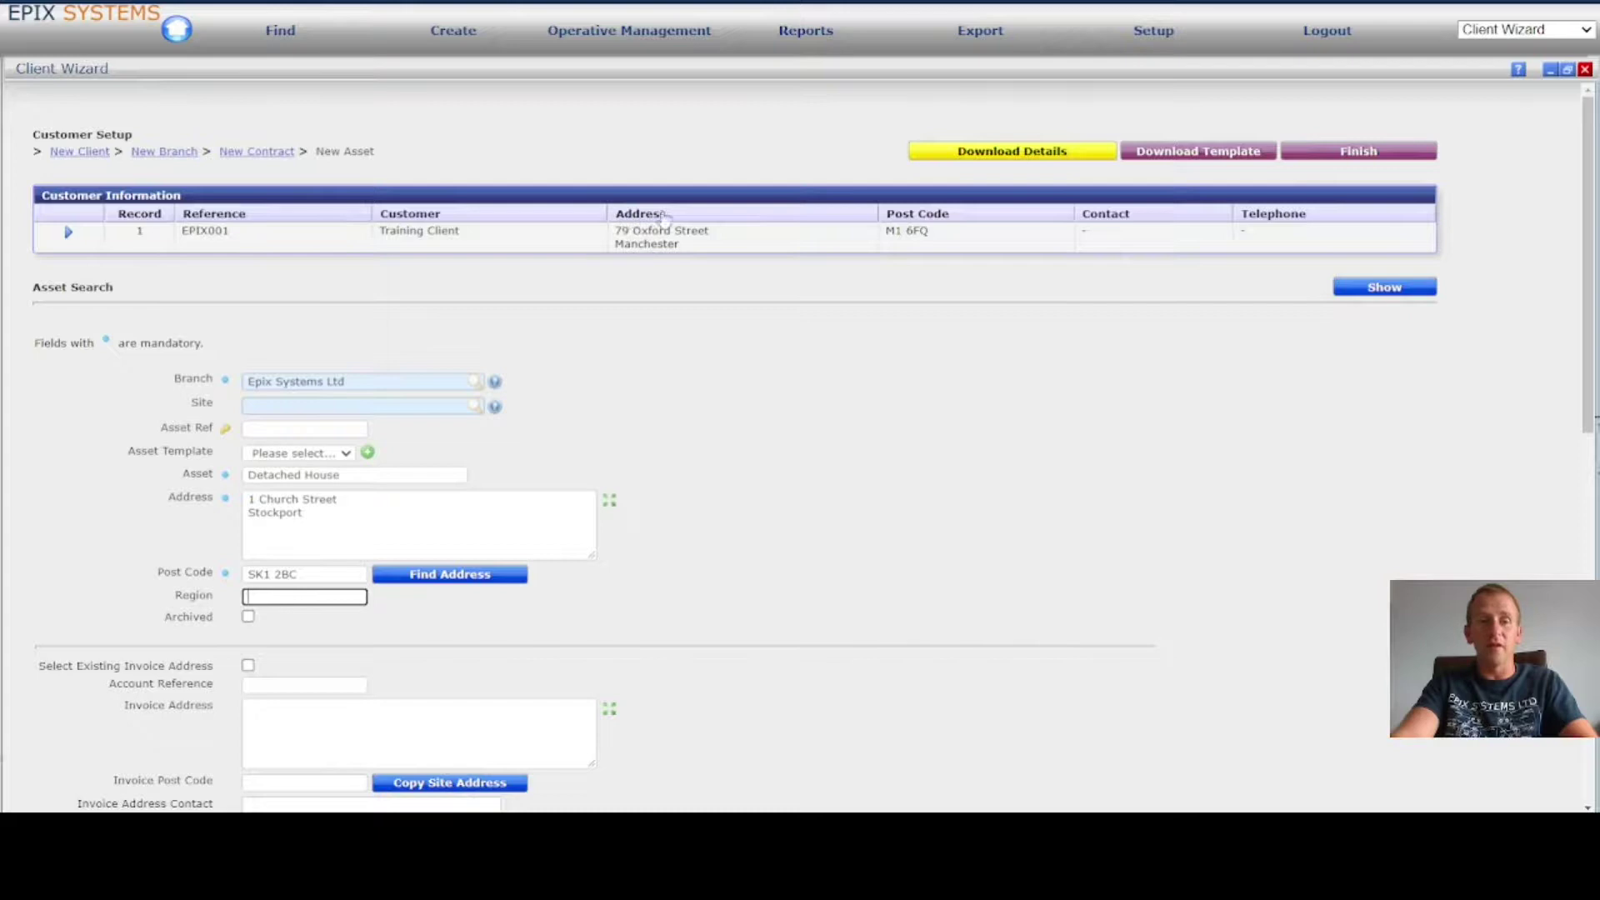
scroll(641, 250, down, 5)
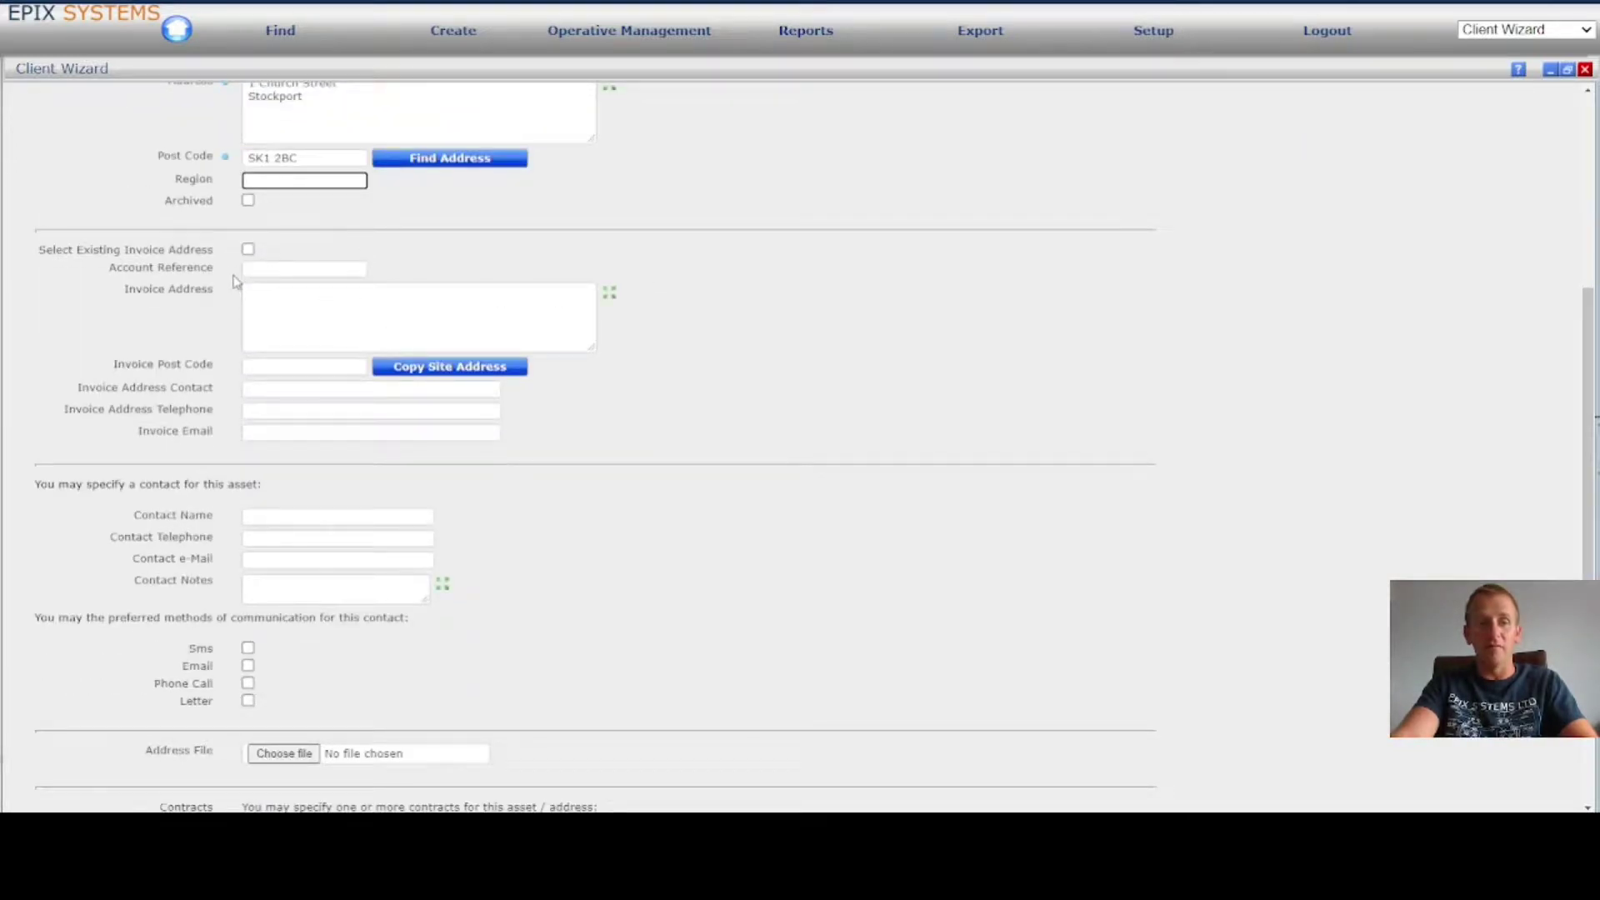
scroll(712, 353, down, 2)
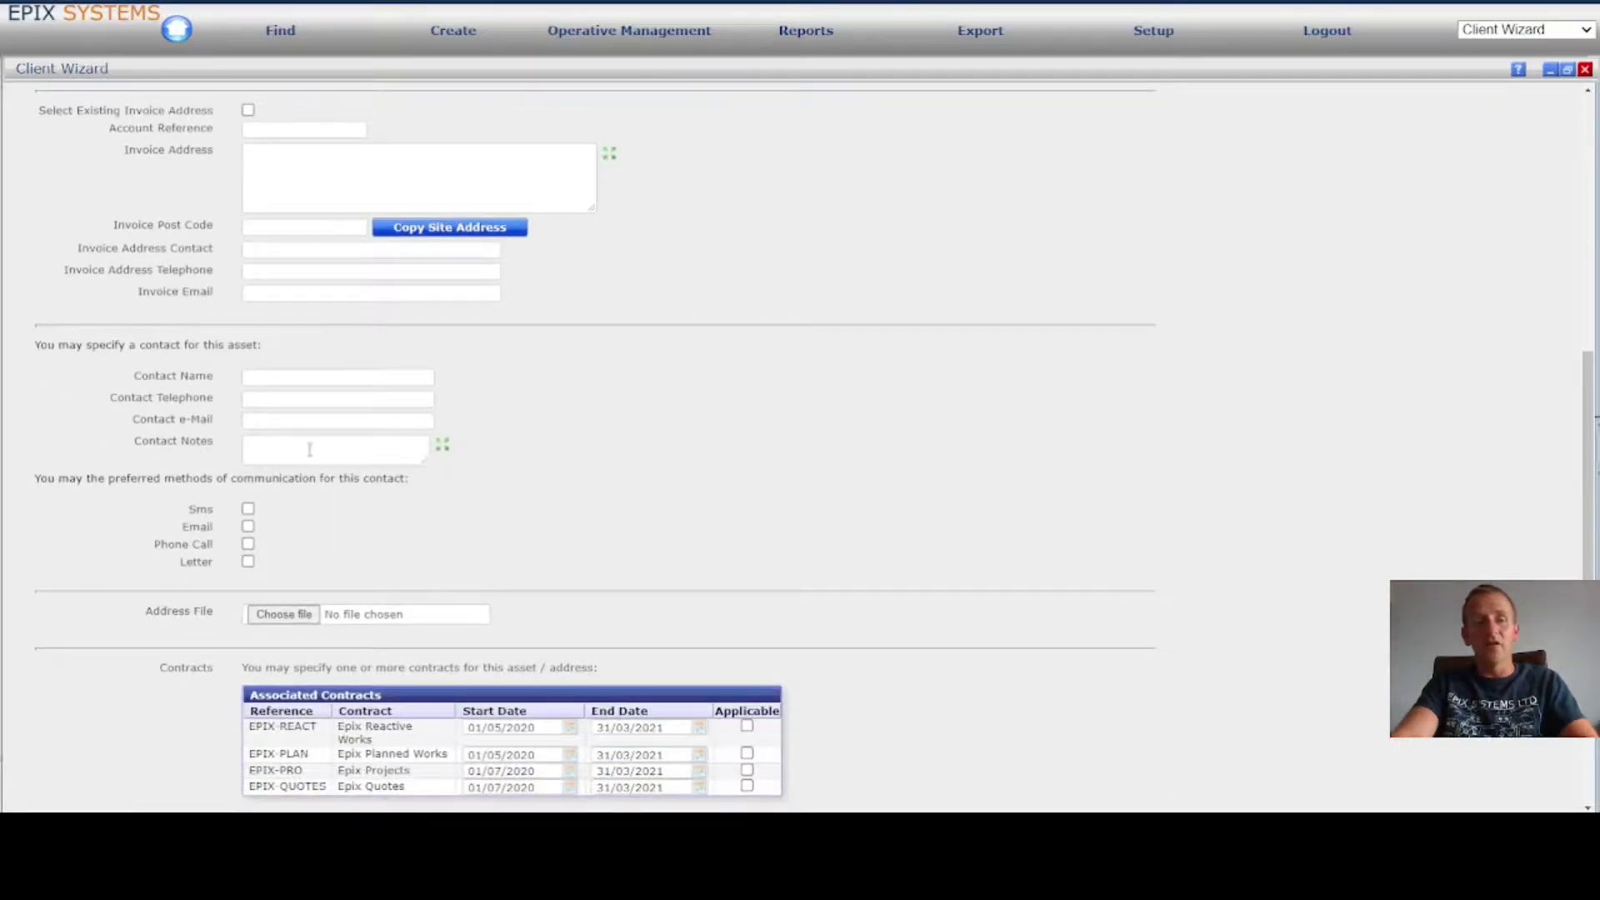
click(333, 376)
text(Bob)
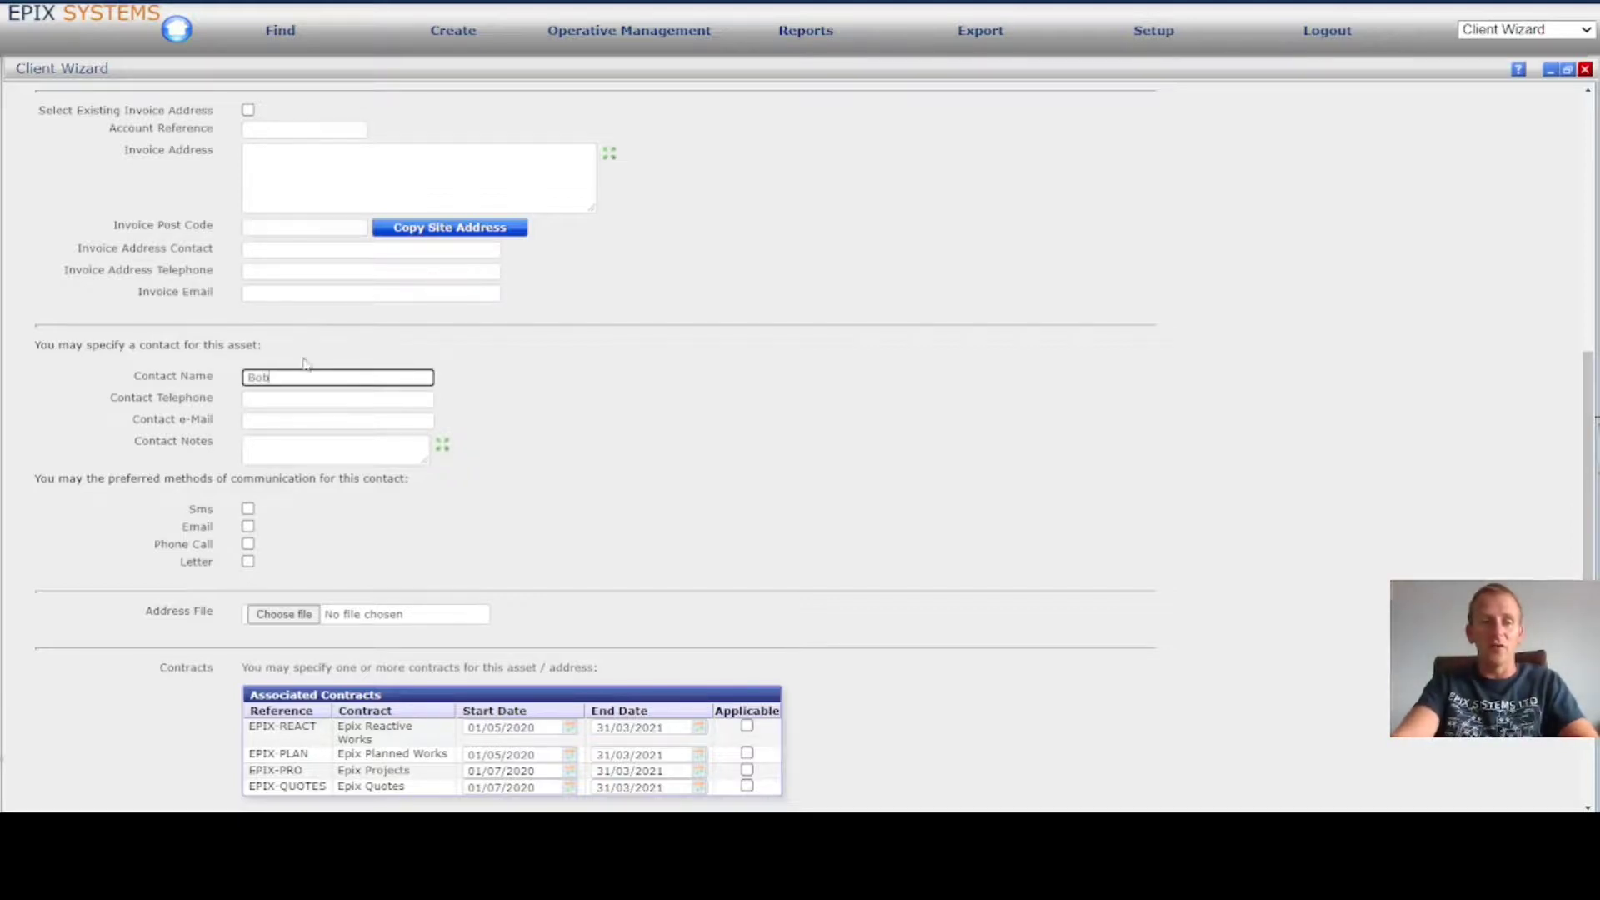
click(318, 399)
text(01)
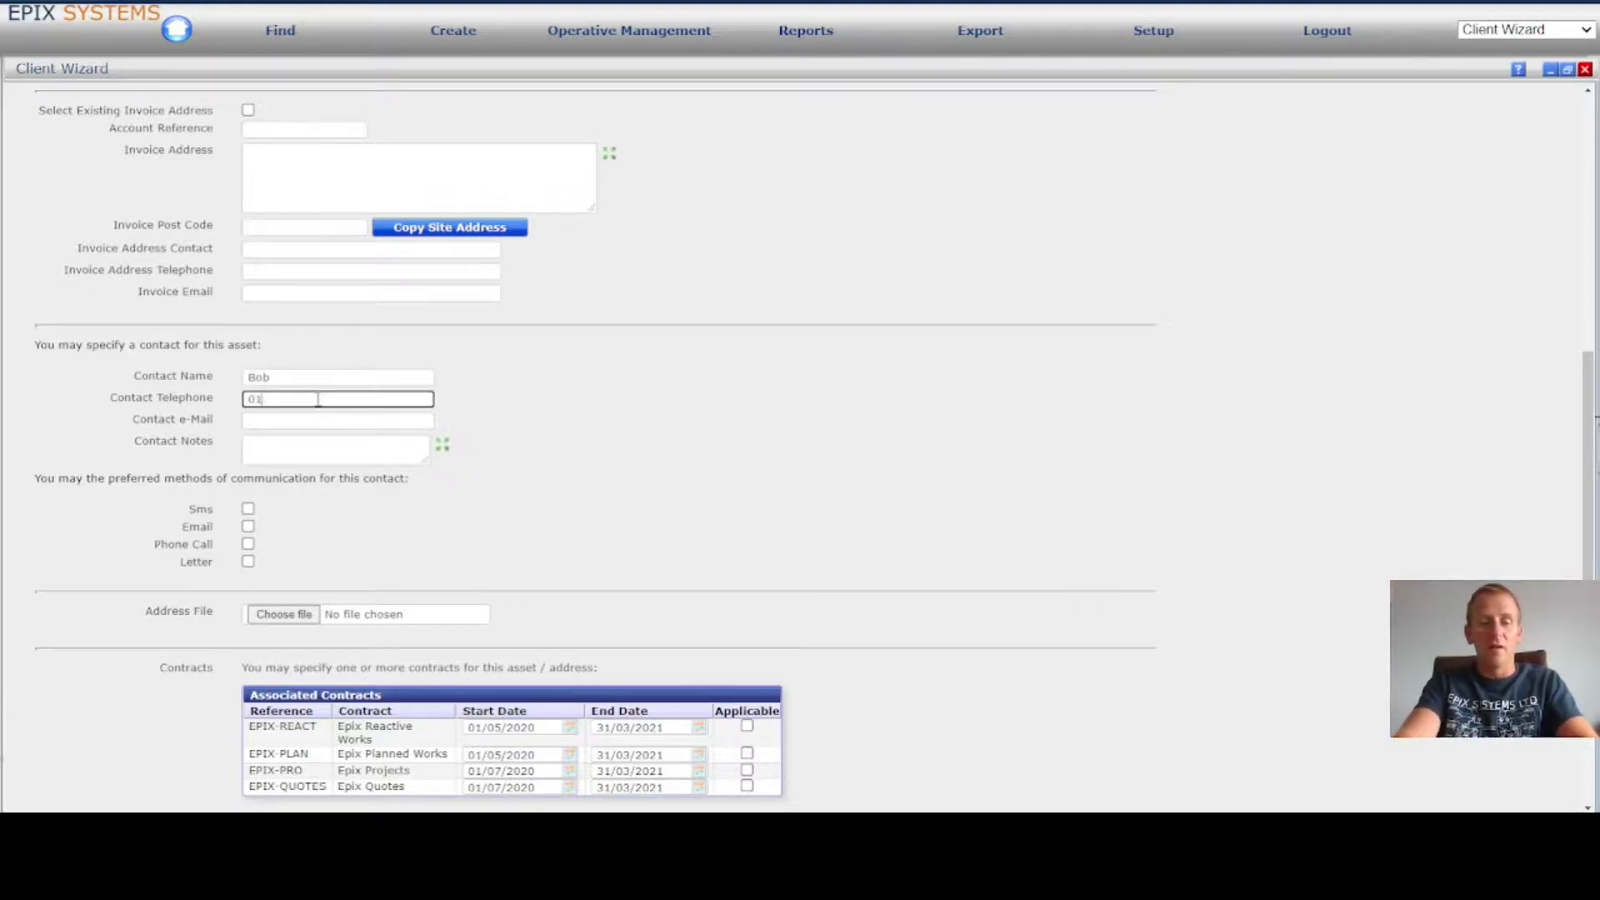
text(234567890)
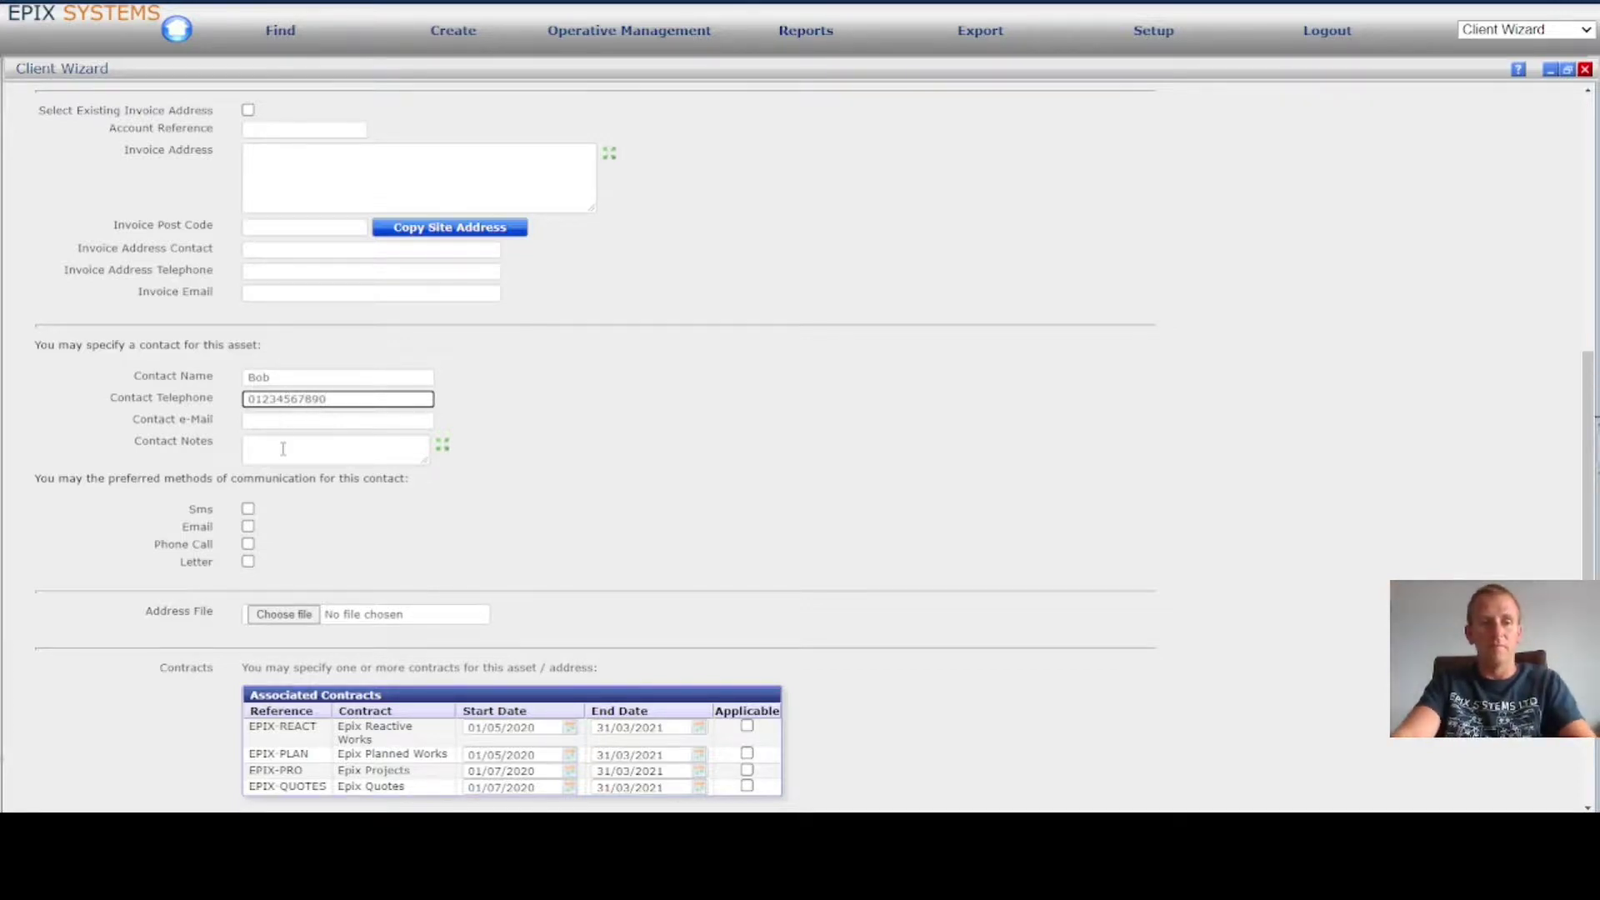
- Mark the Epix Reactive Works, Planned Works, Projects and Quotes contracts as applicable to the asset
scroll(284, 449, down, 3)
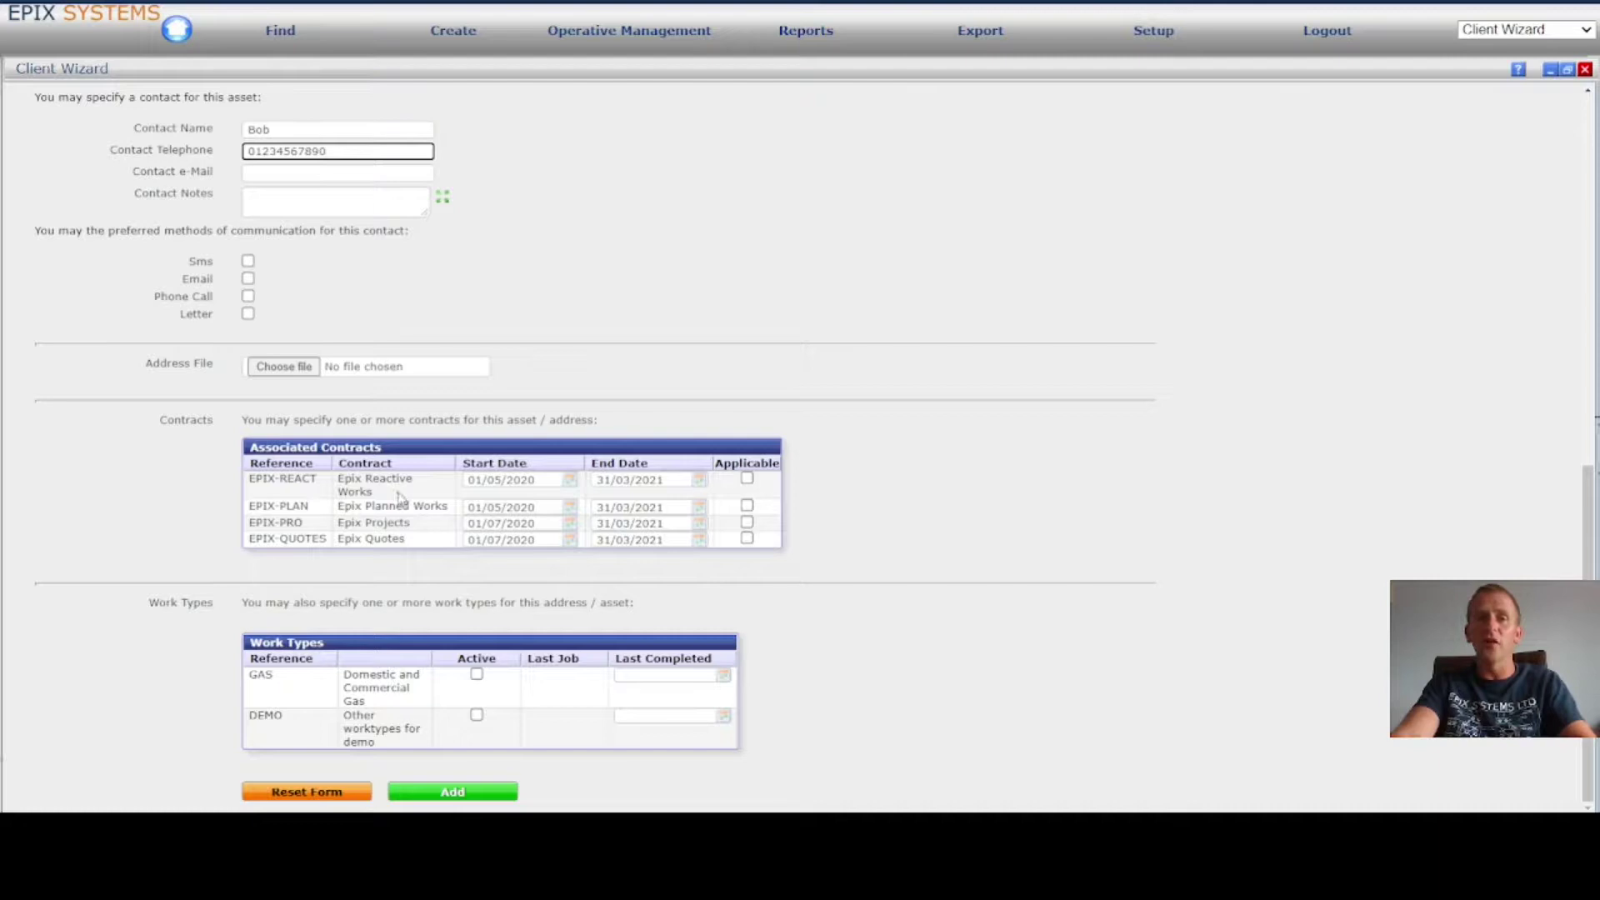
scroll(403, 498, up, 7)
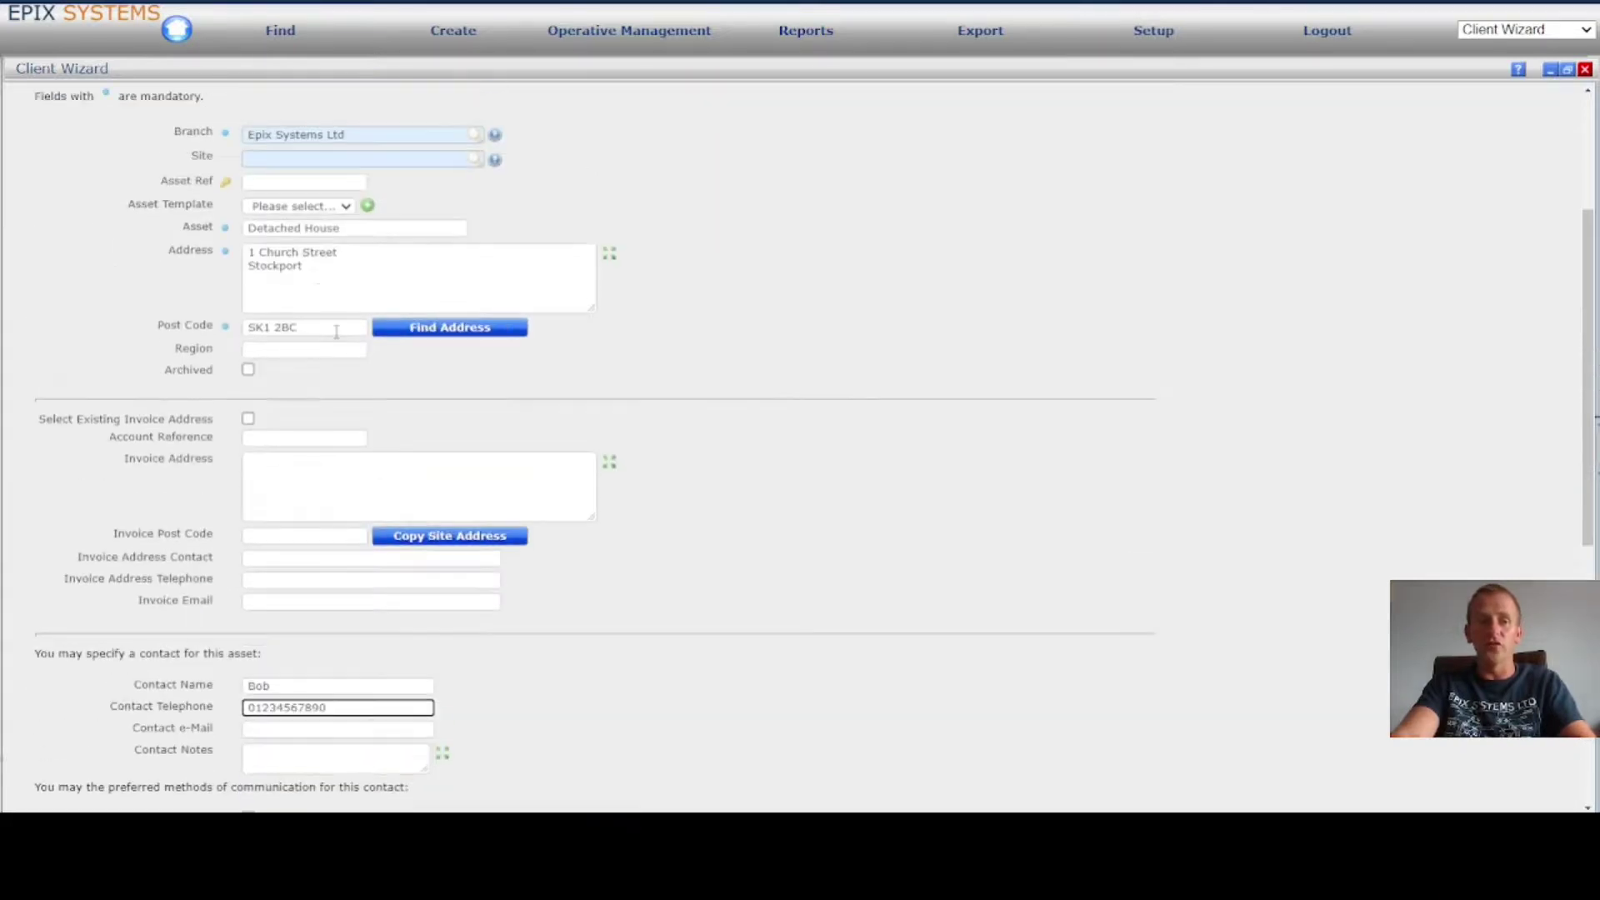
scroll(690, 422, down, 7)
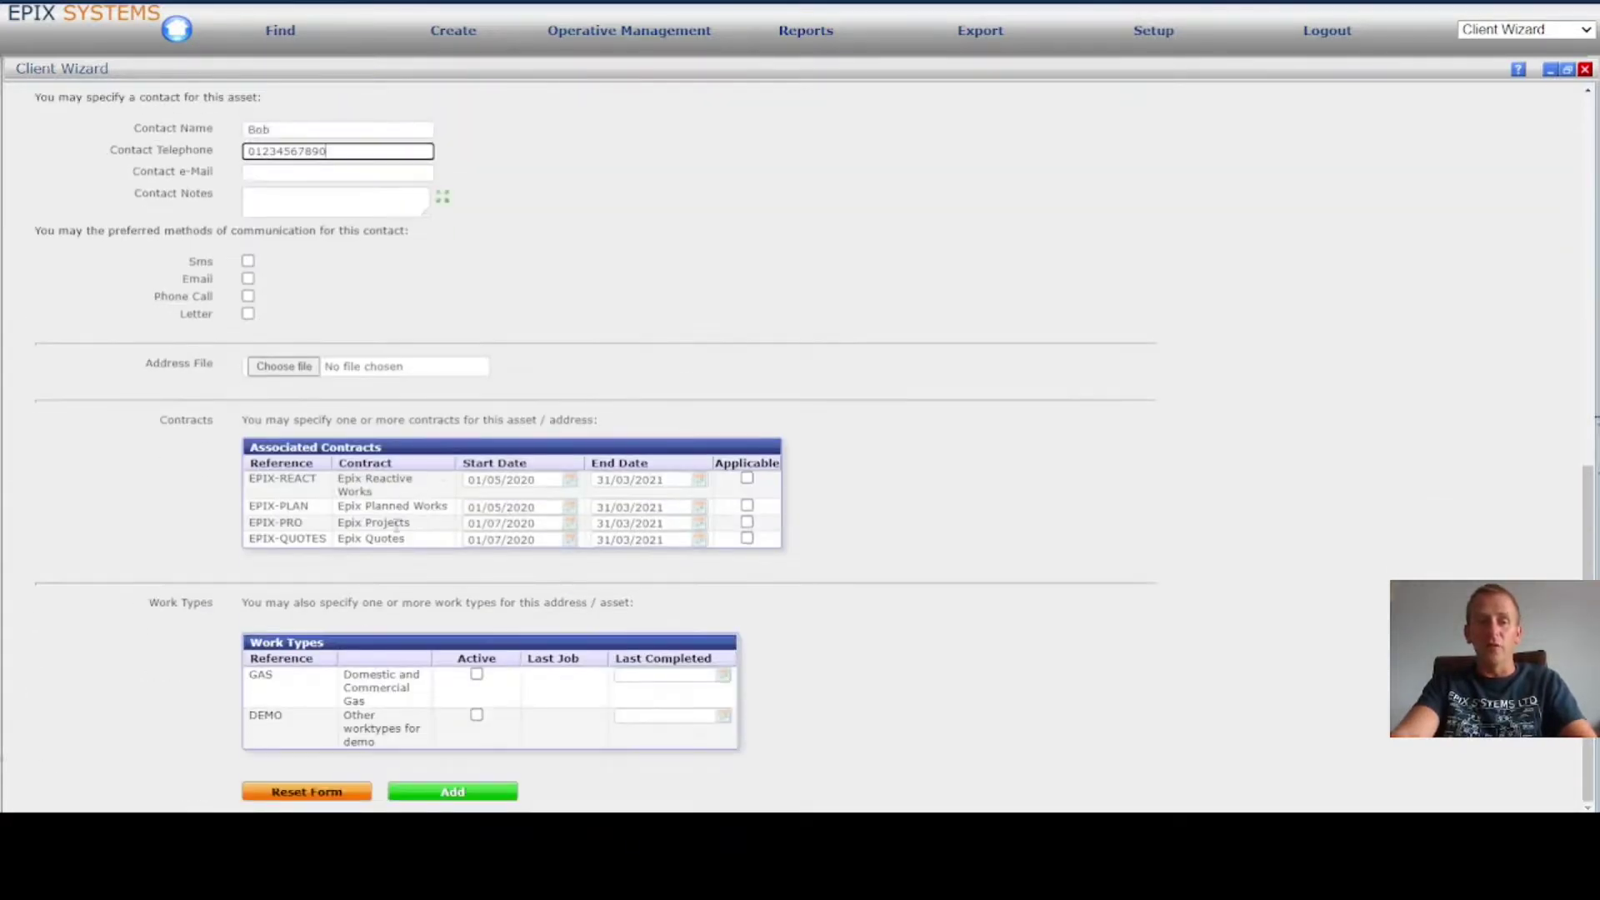
click(747, 479)
click(746, 505)
click(747, 521)
click(746, 538)
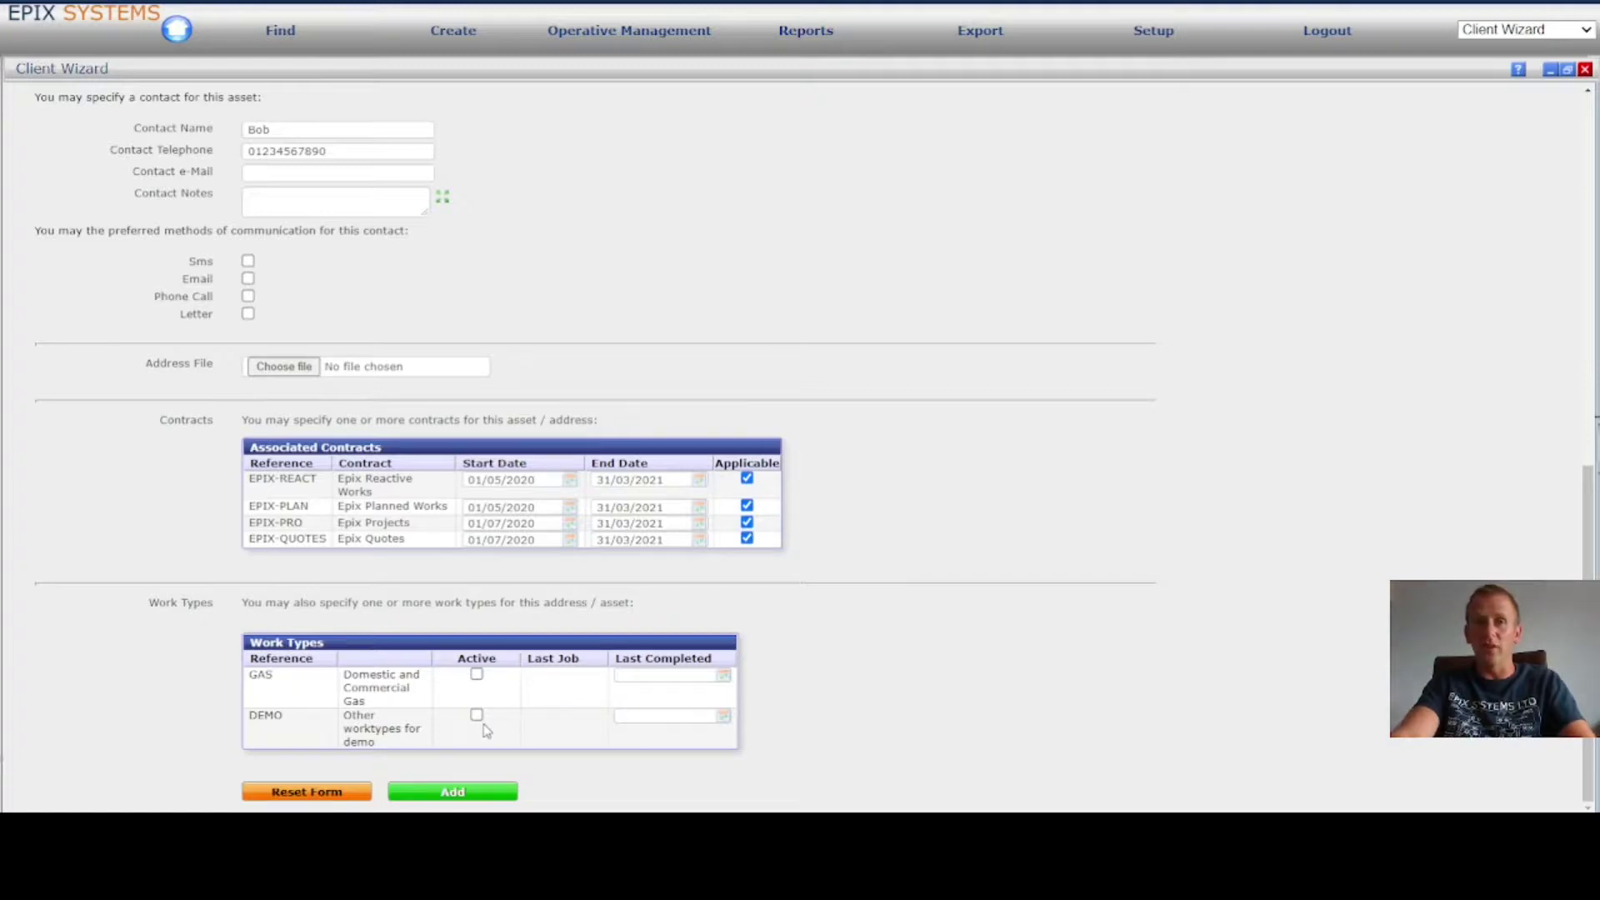
- Add the asset to the customer and close the Client Wizard to return to the job entry
click(456, 795)
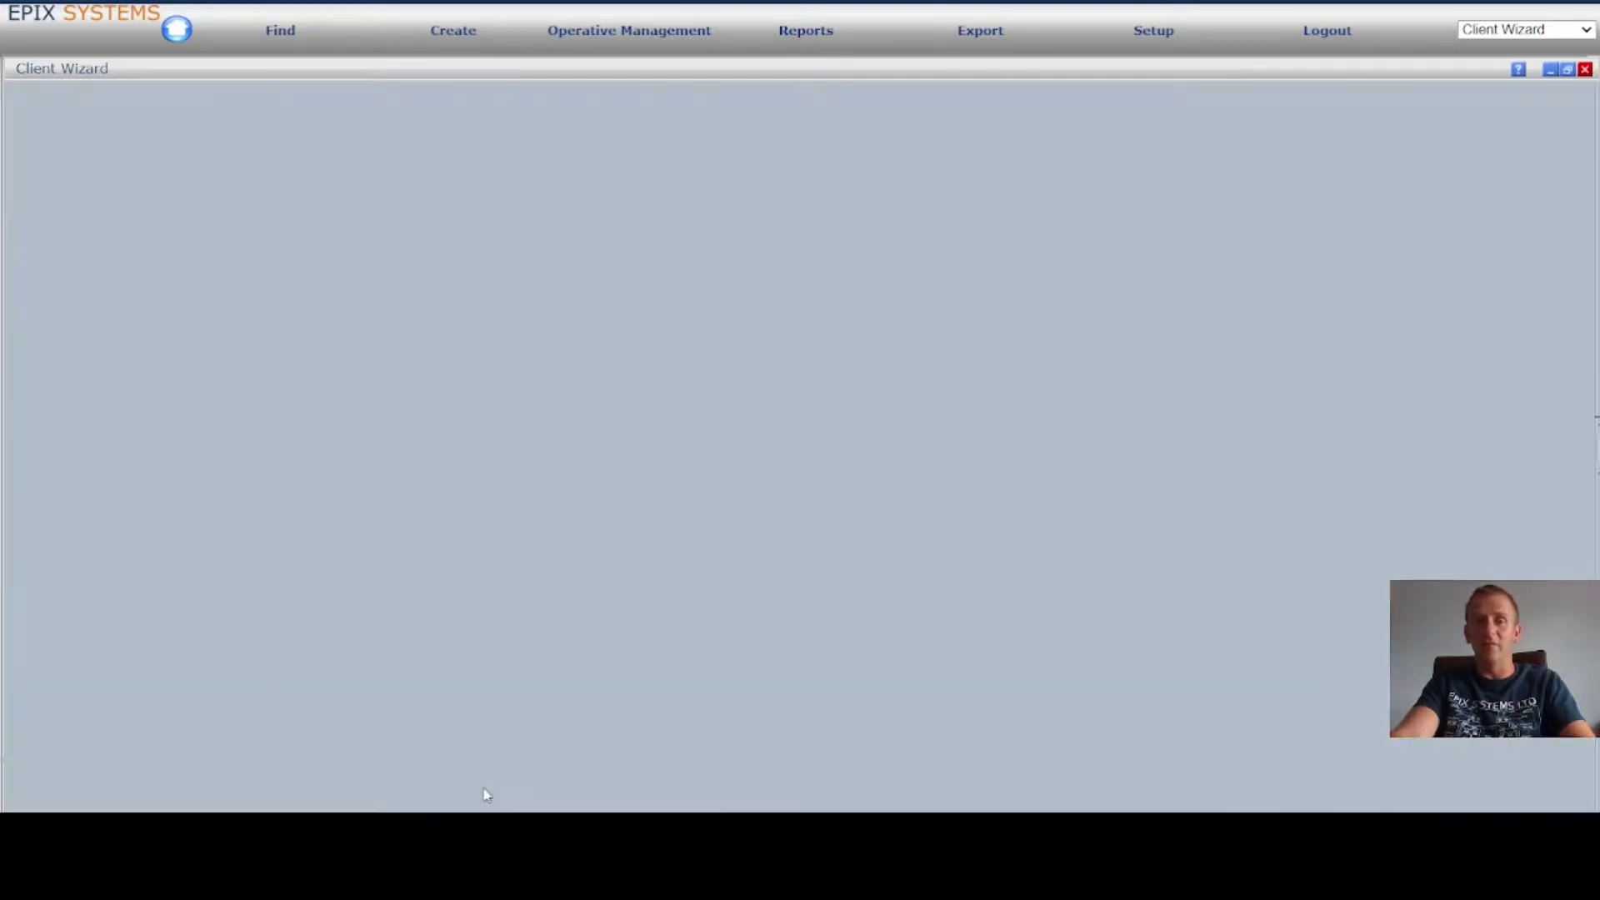
scroll(618, 545, down, 8)
scroll(618, 545, up, 4)
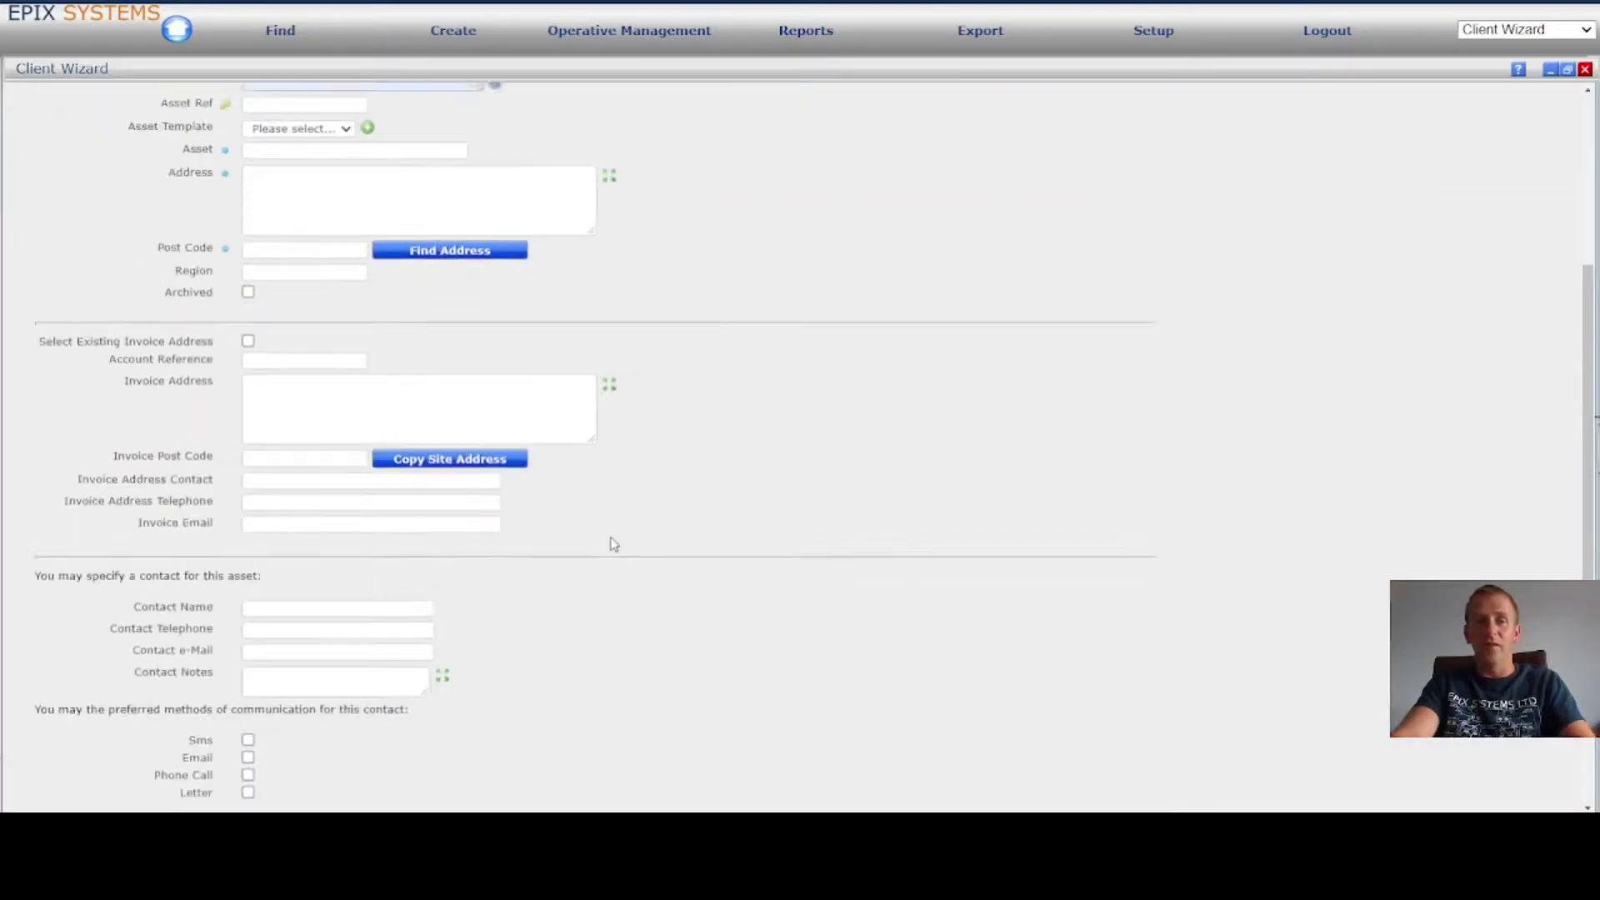
scroll(614, 544, up, 4)
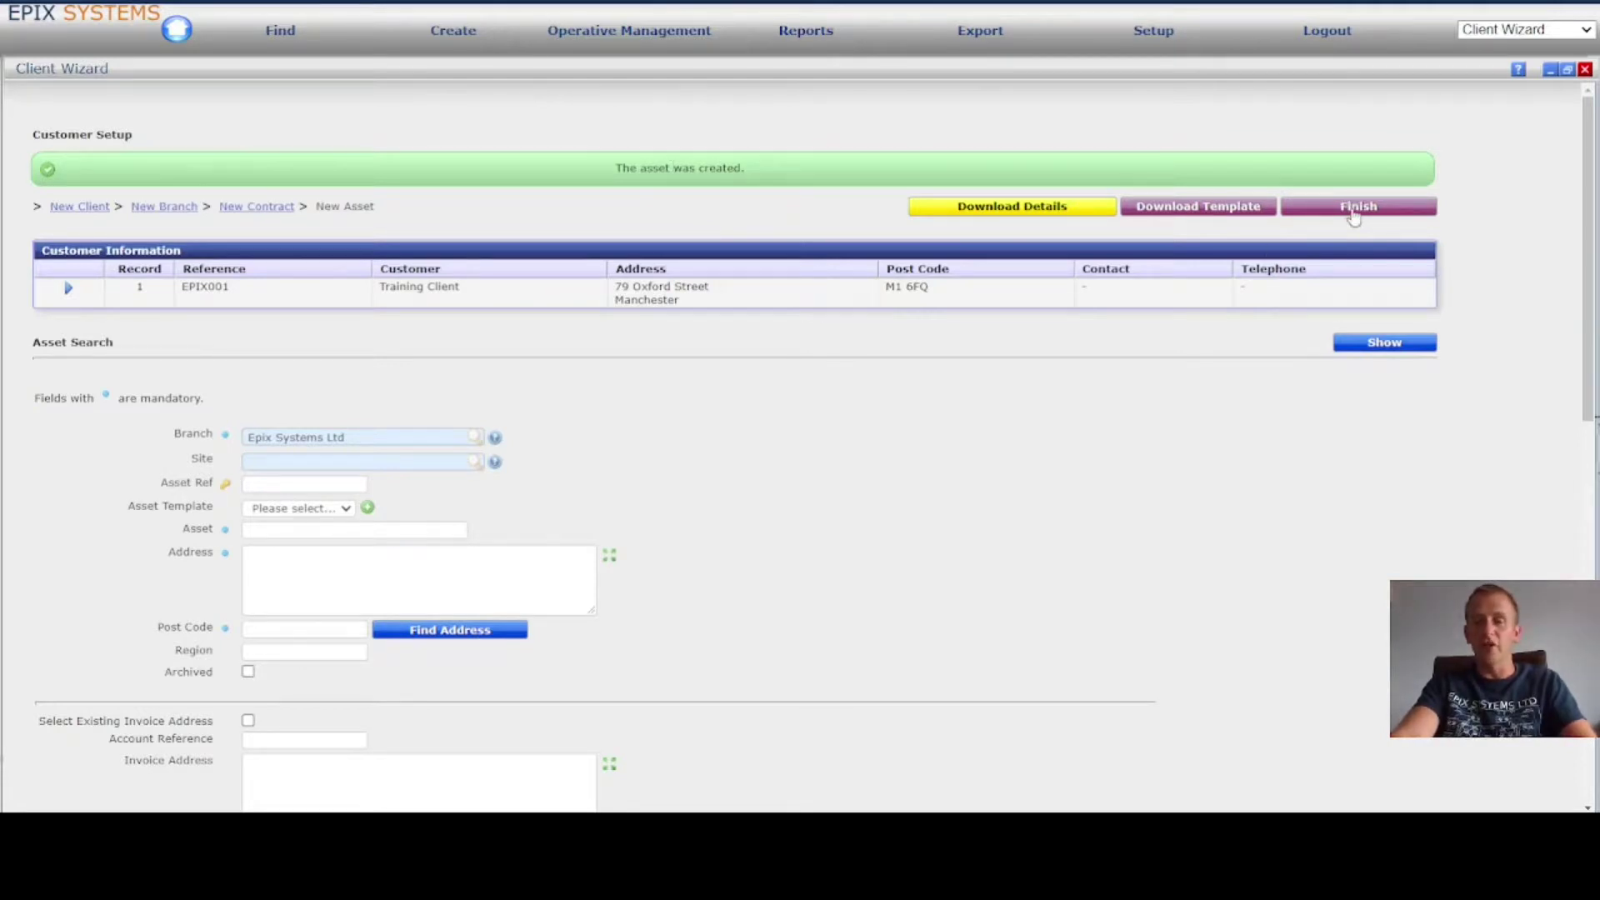
click(1584, 71)
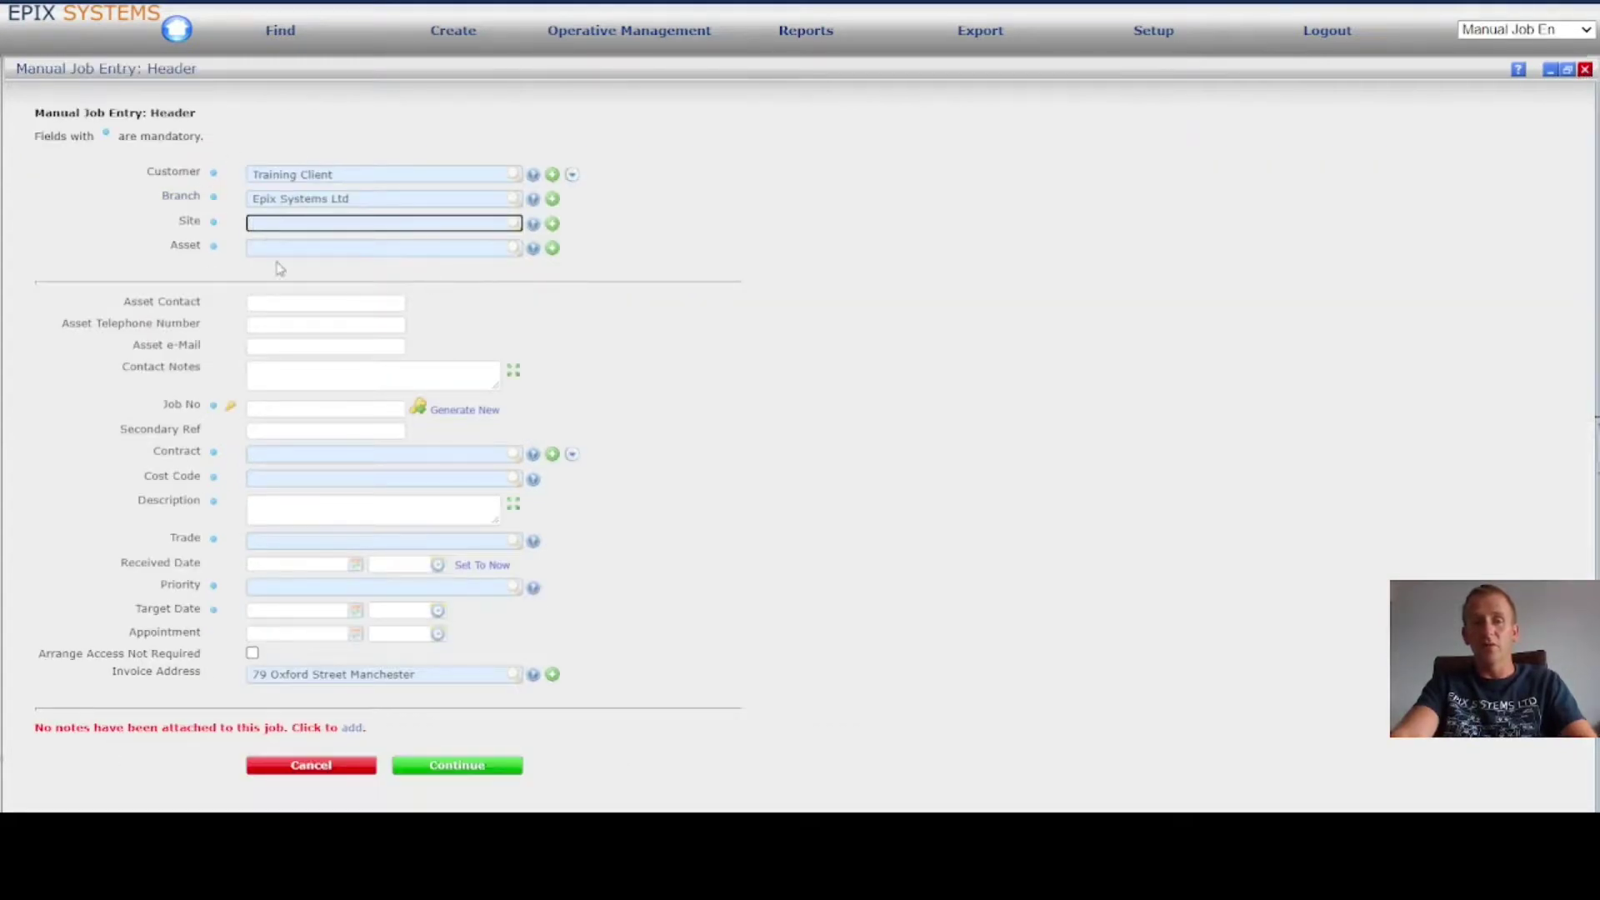
- Find the Detached House asset by its street address and assign it to the job
click(306, 250)
text(1 Chur)
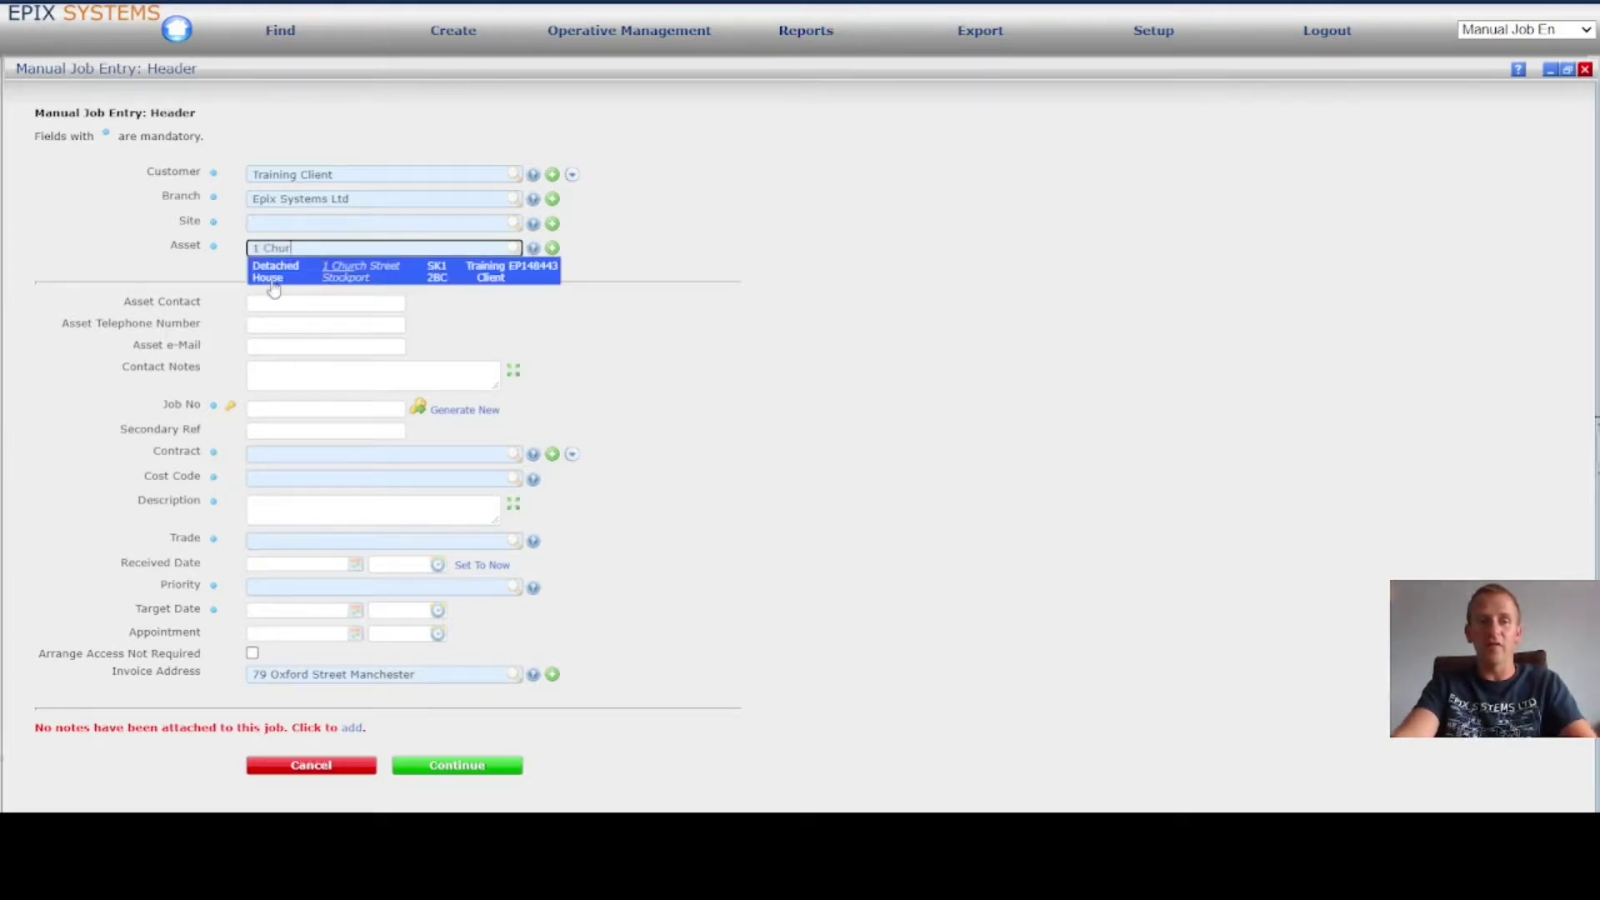
click(391, 280)
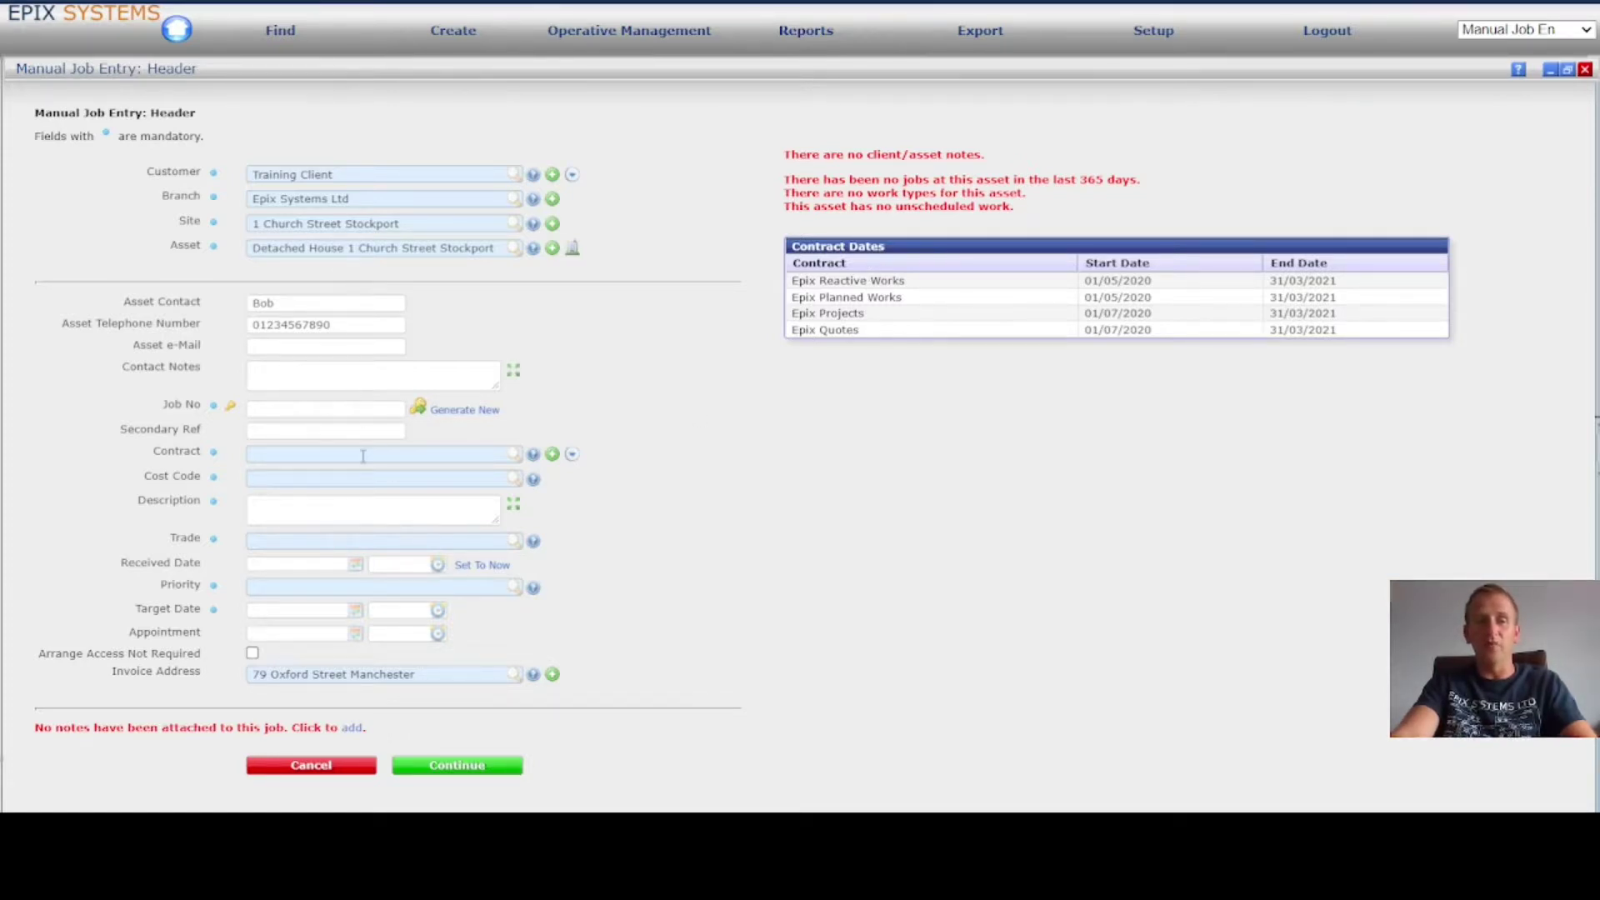
- List the contracts available for the job's Detached House asset
click(566, 456)
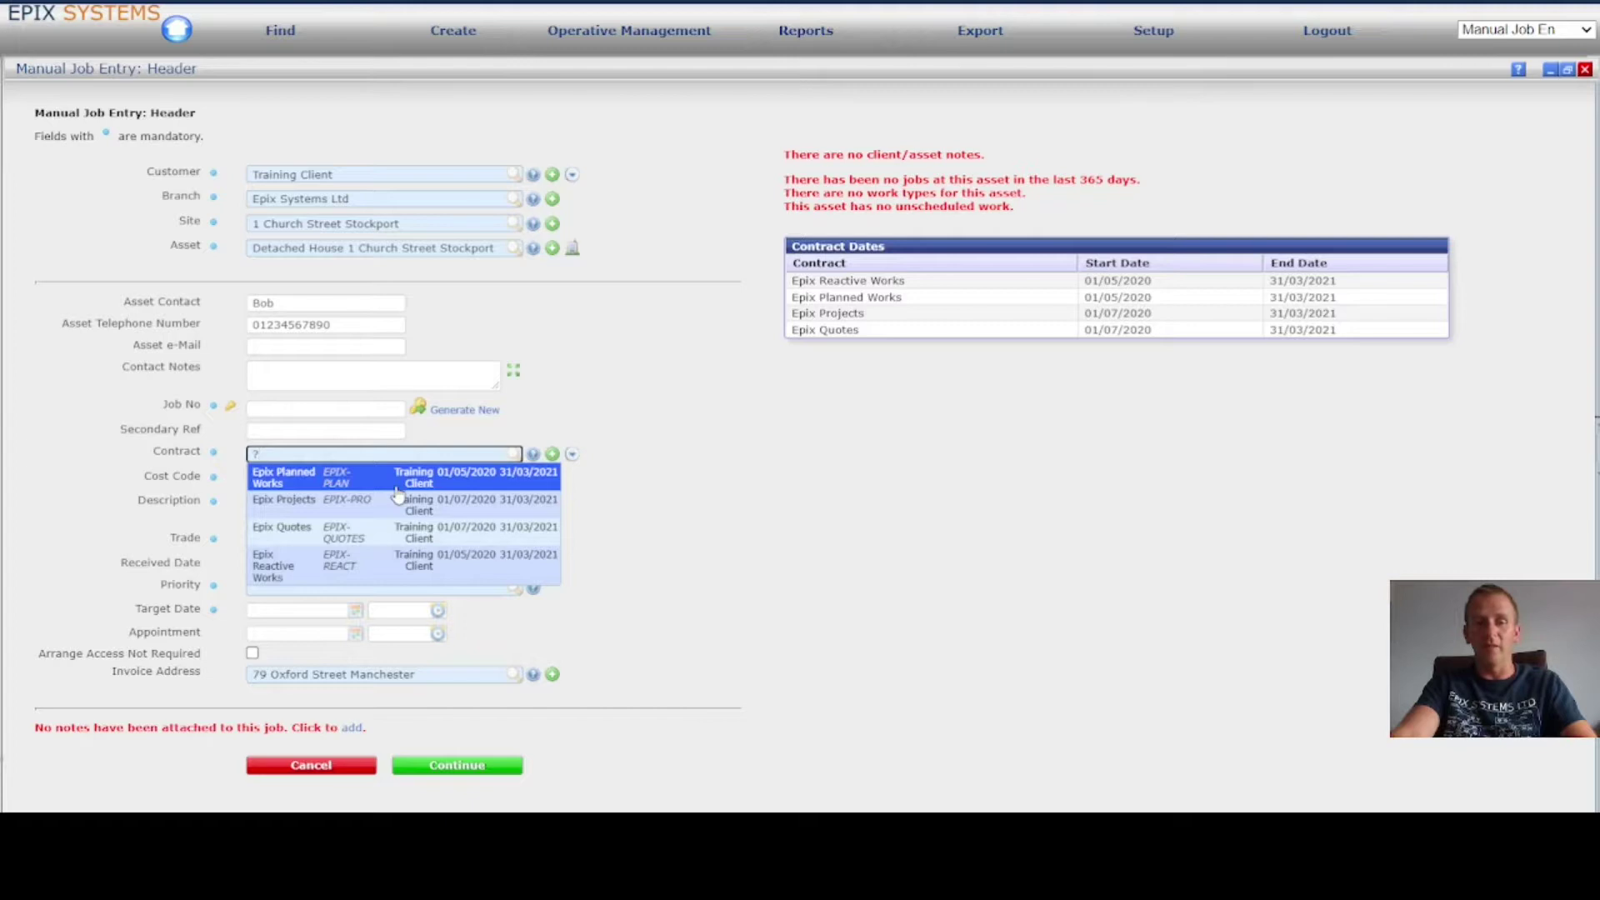
click(619, 371)
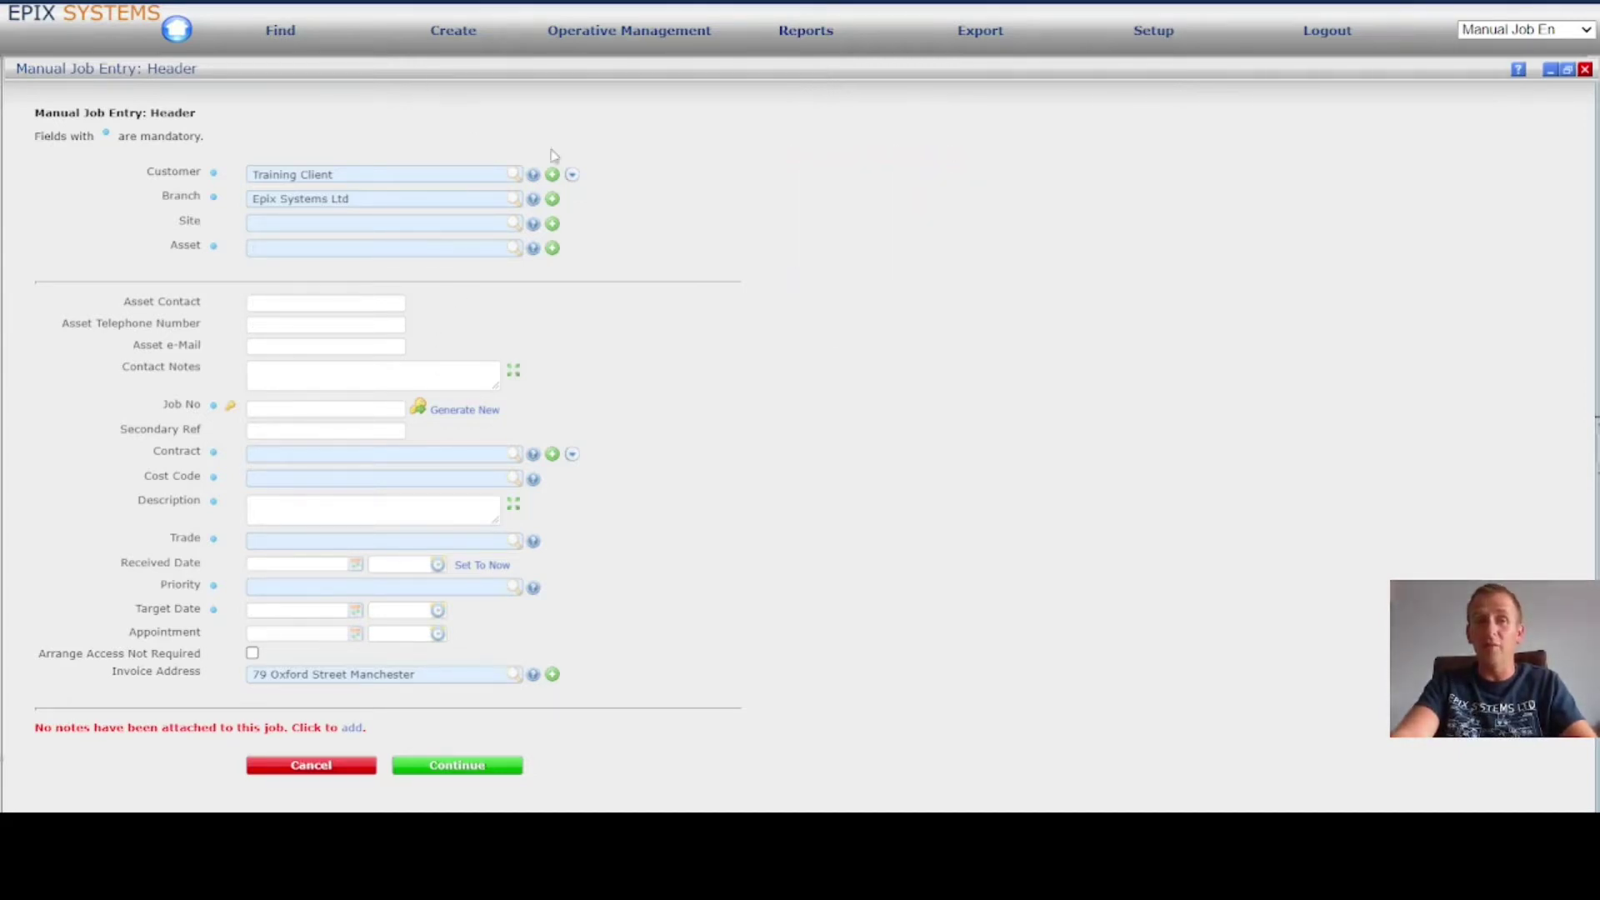
- Start a new manual job entry and set its customer to Training Client
click(472, 31)
click(517, 66)
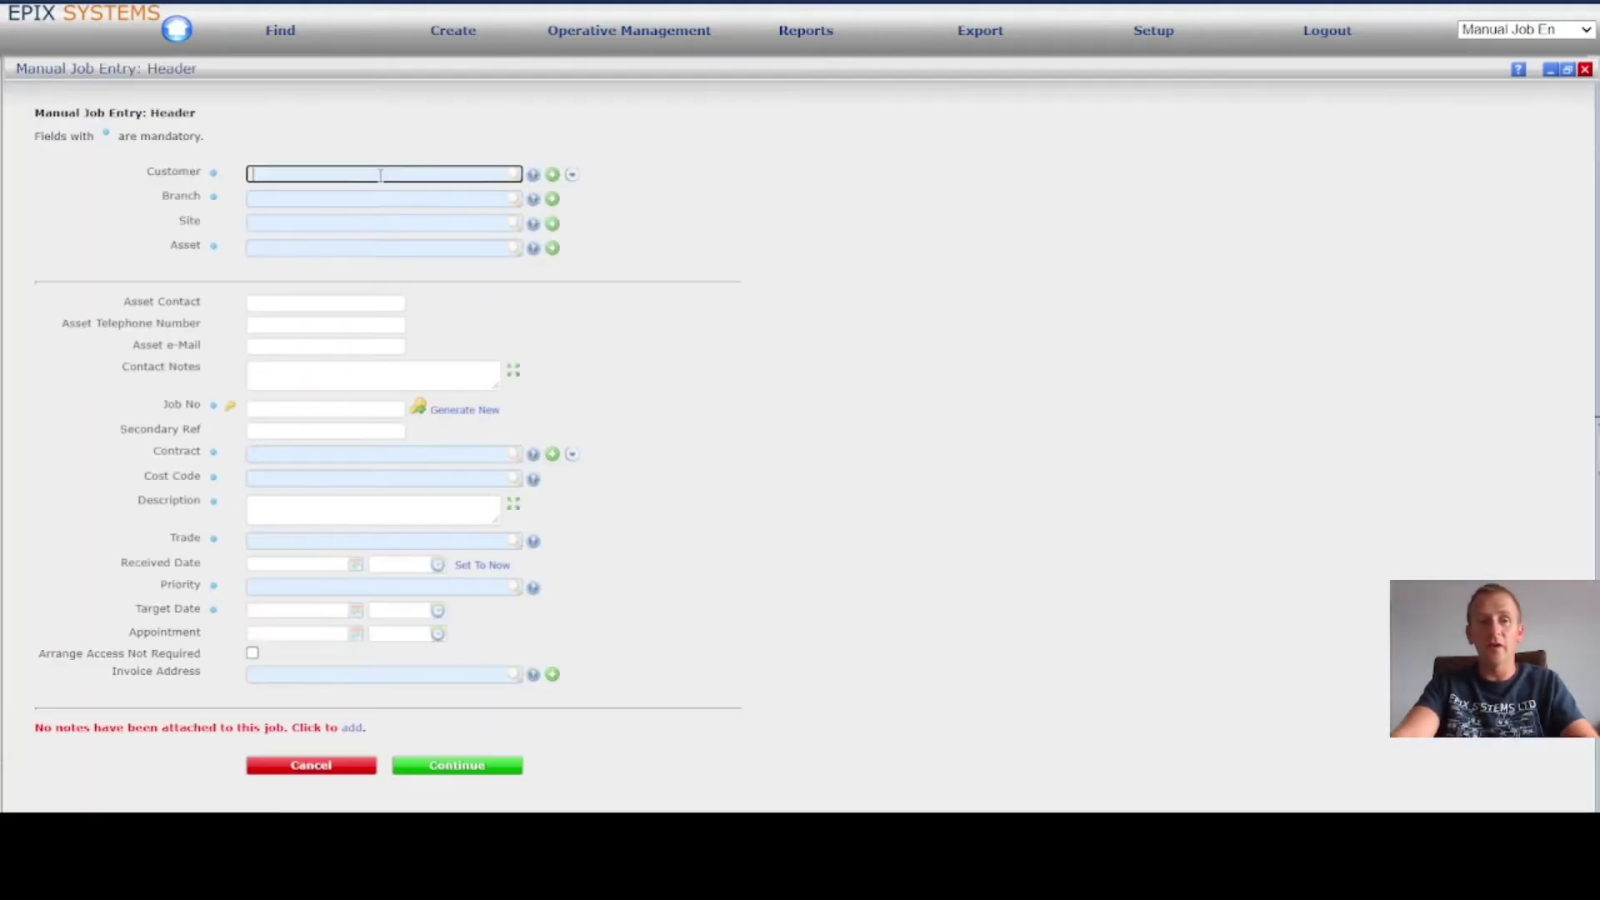
text(tra)
key(Tab)
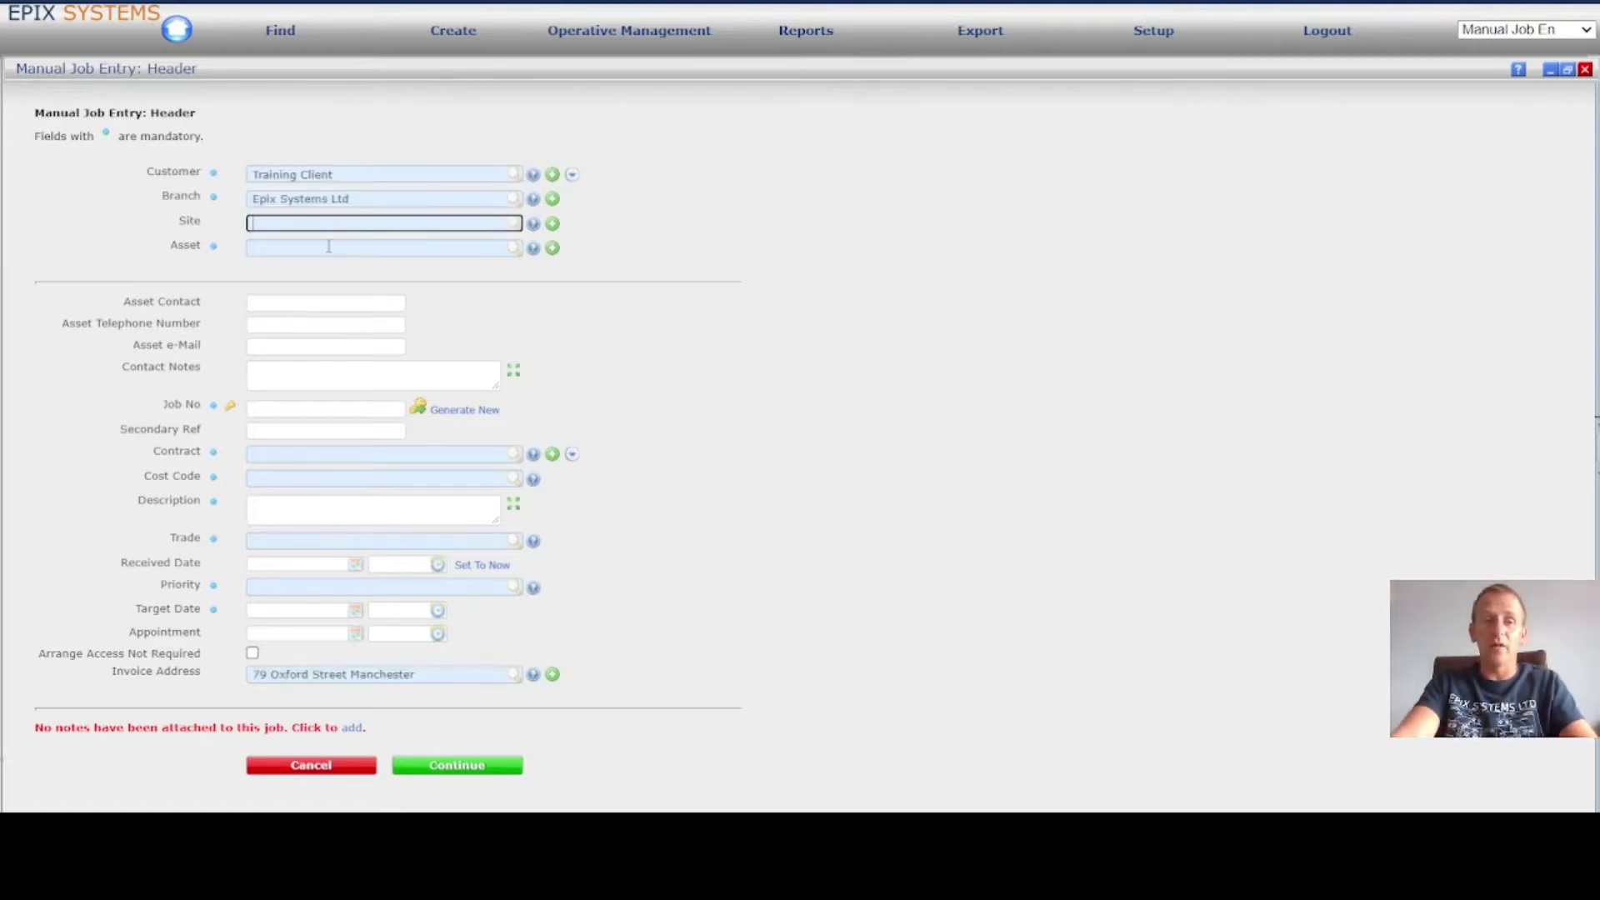
- Search for the second property's asset by its street address and start adding a new asset for it
click(329, 246)
text(2 Chur)
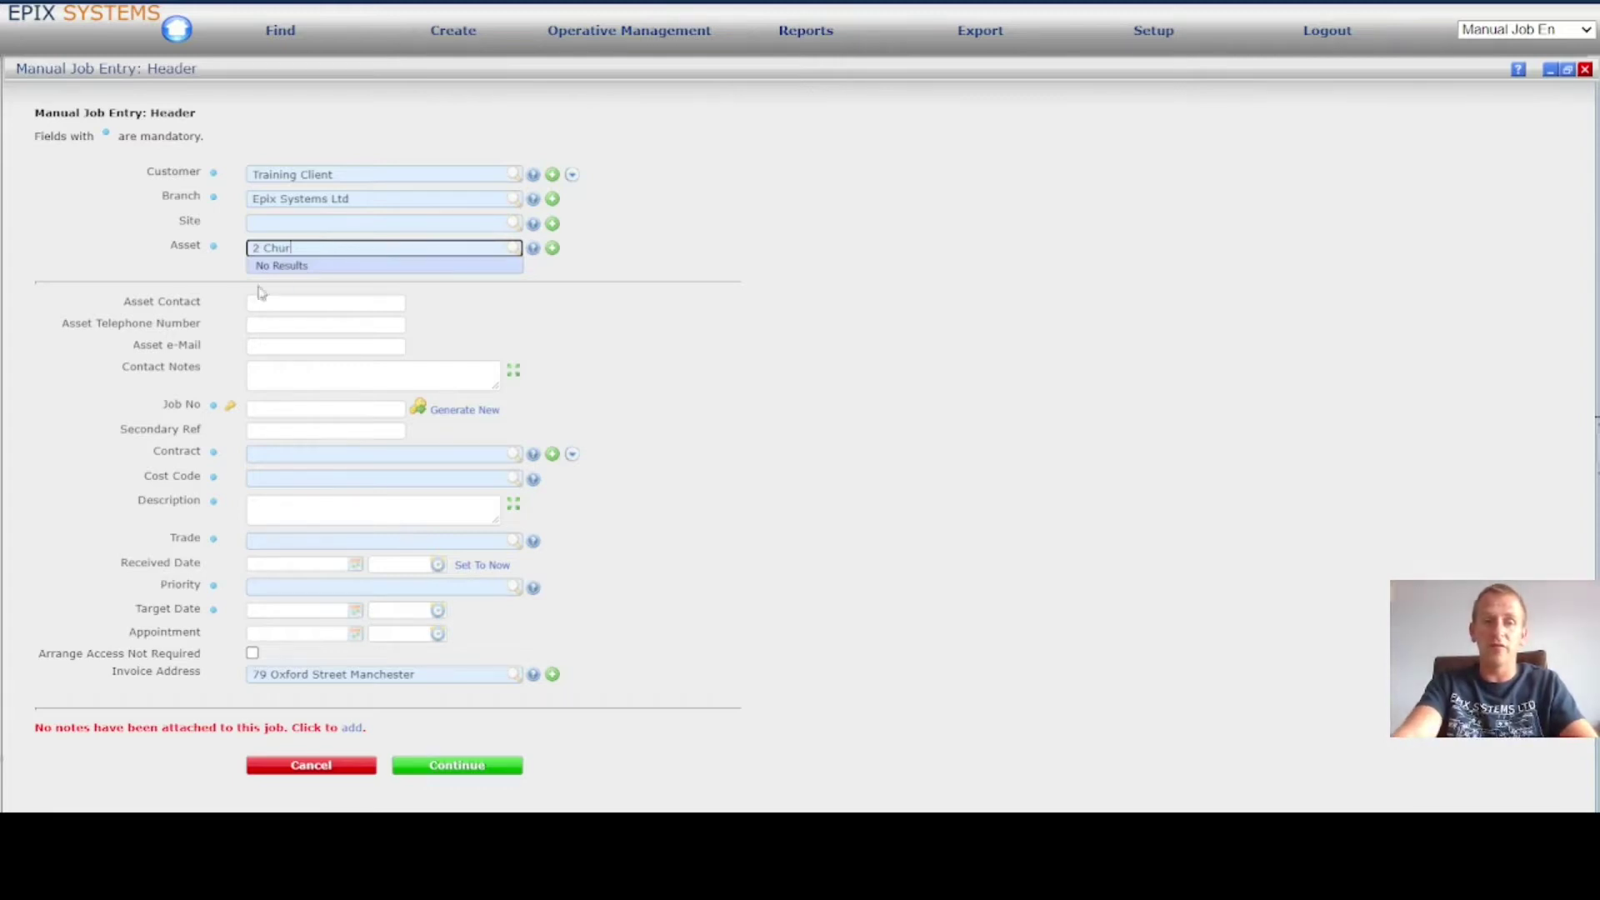
click(554, 250)
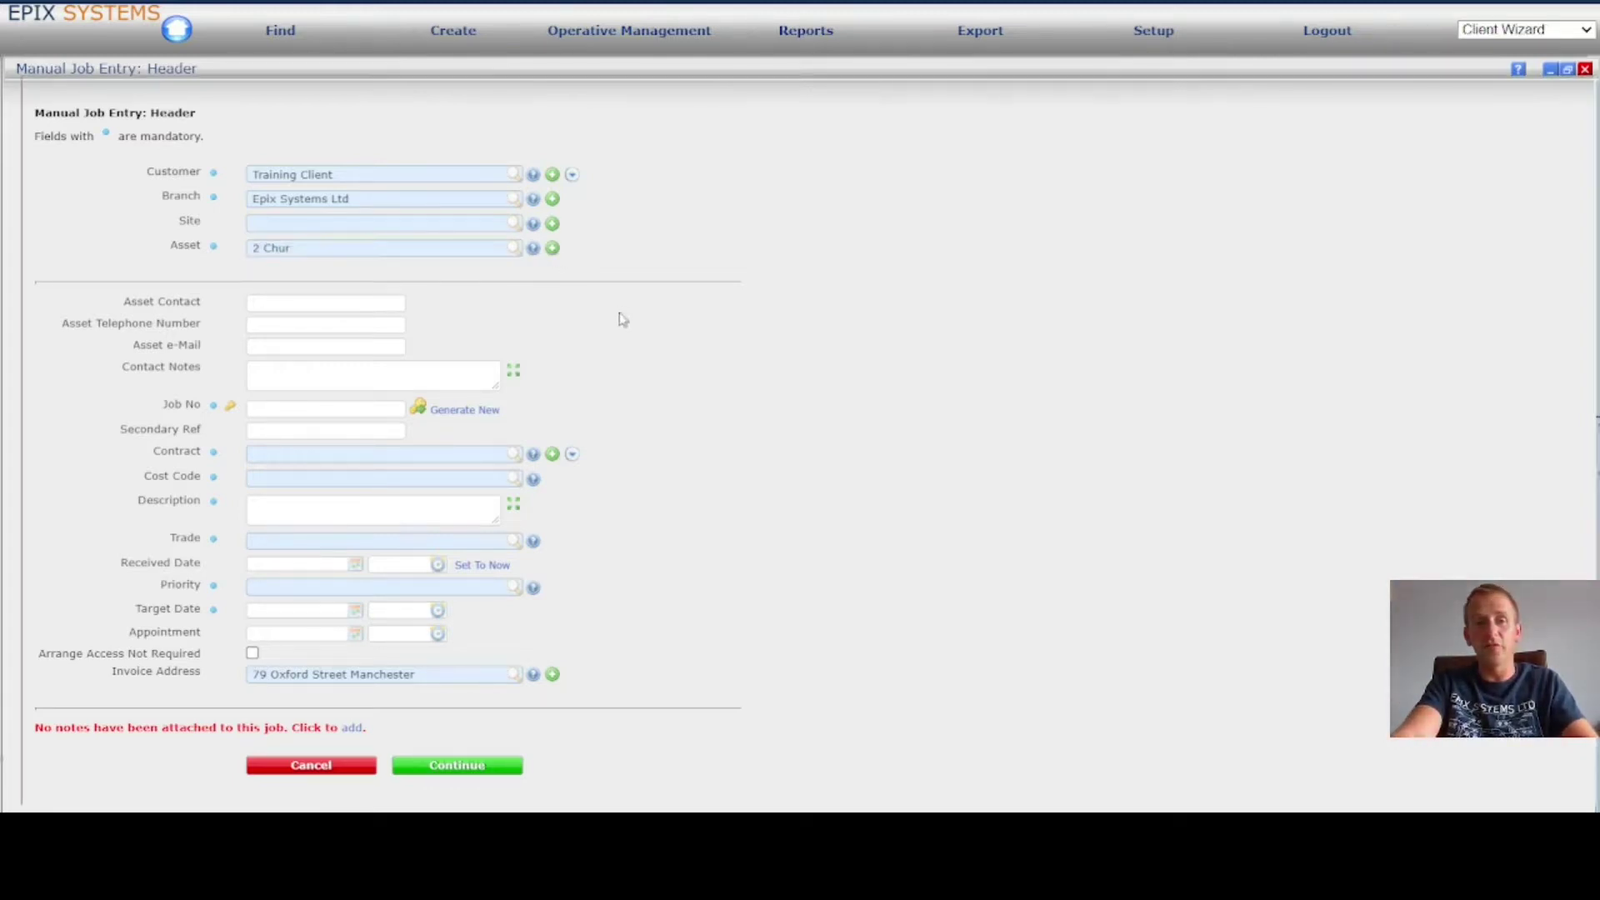
- Name the new asset Site and fill in its street address and post code
scroll(513, 293, down, 9)
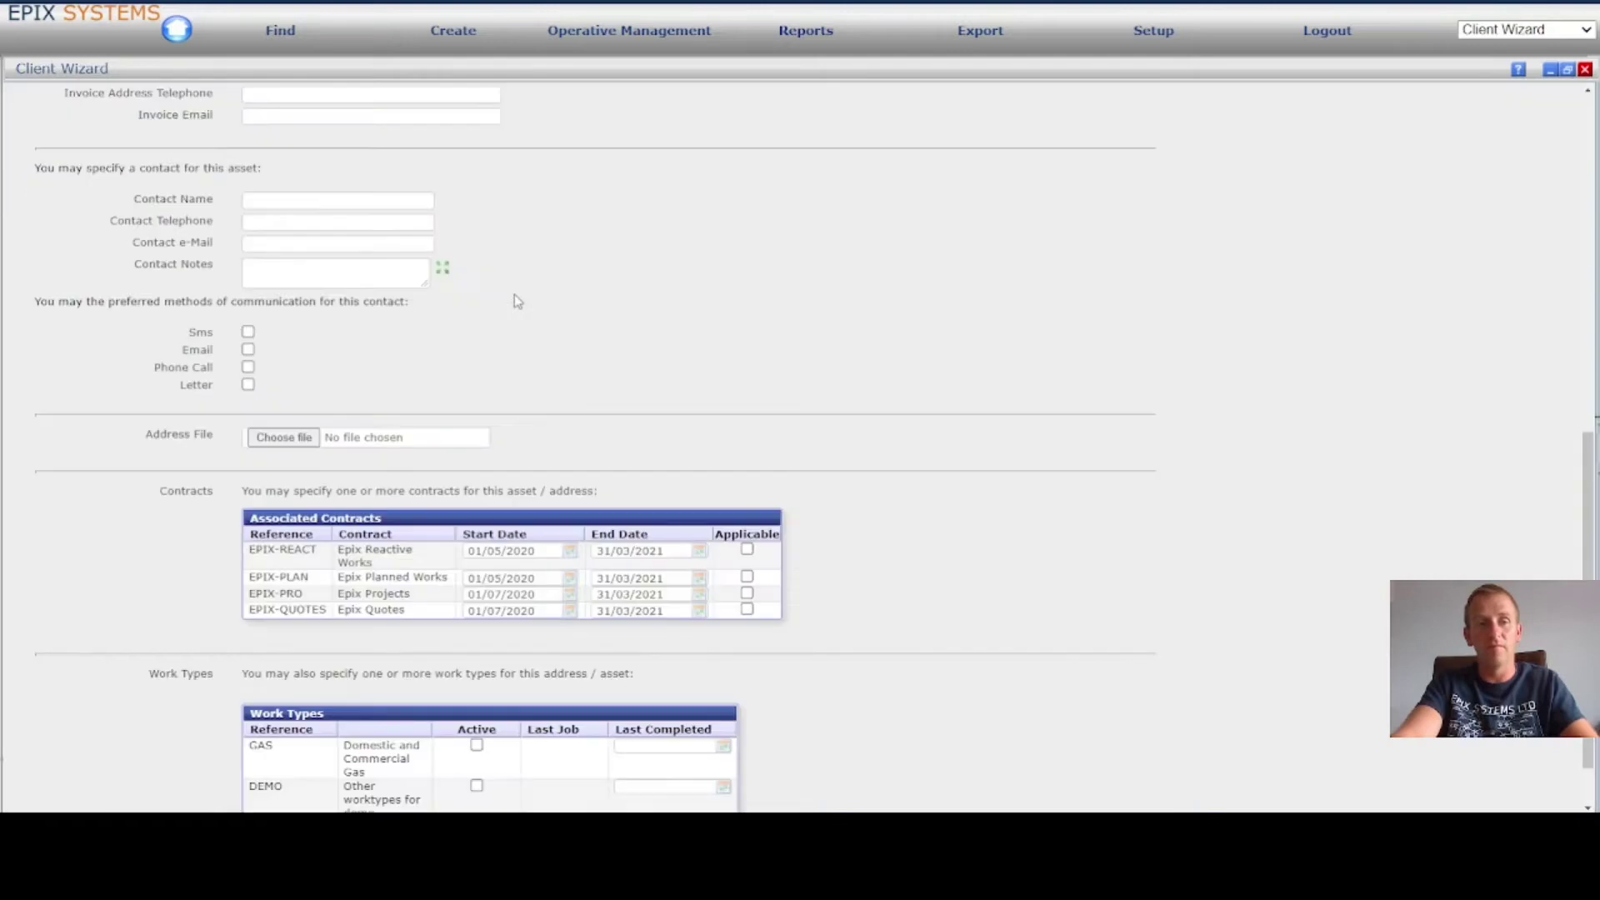
scroll(302, 289, up, 7)
scroll(302, 289, up, 3)
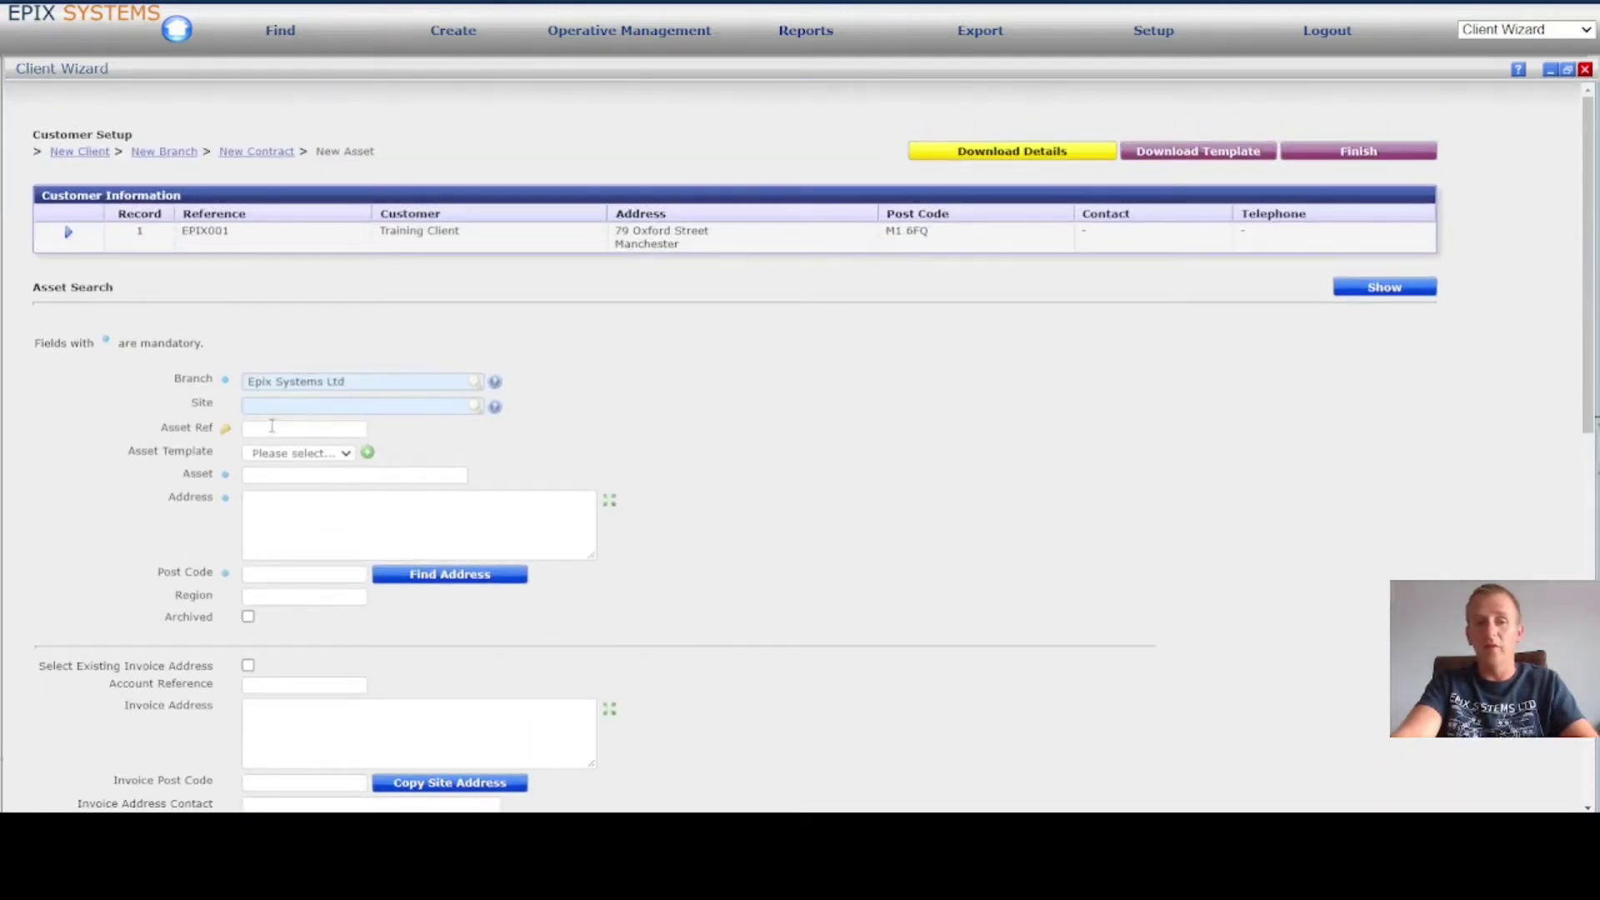
click(272, 426)
click(273, 473)
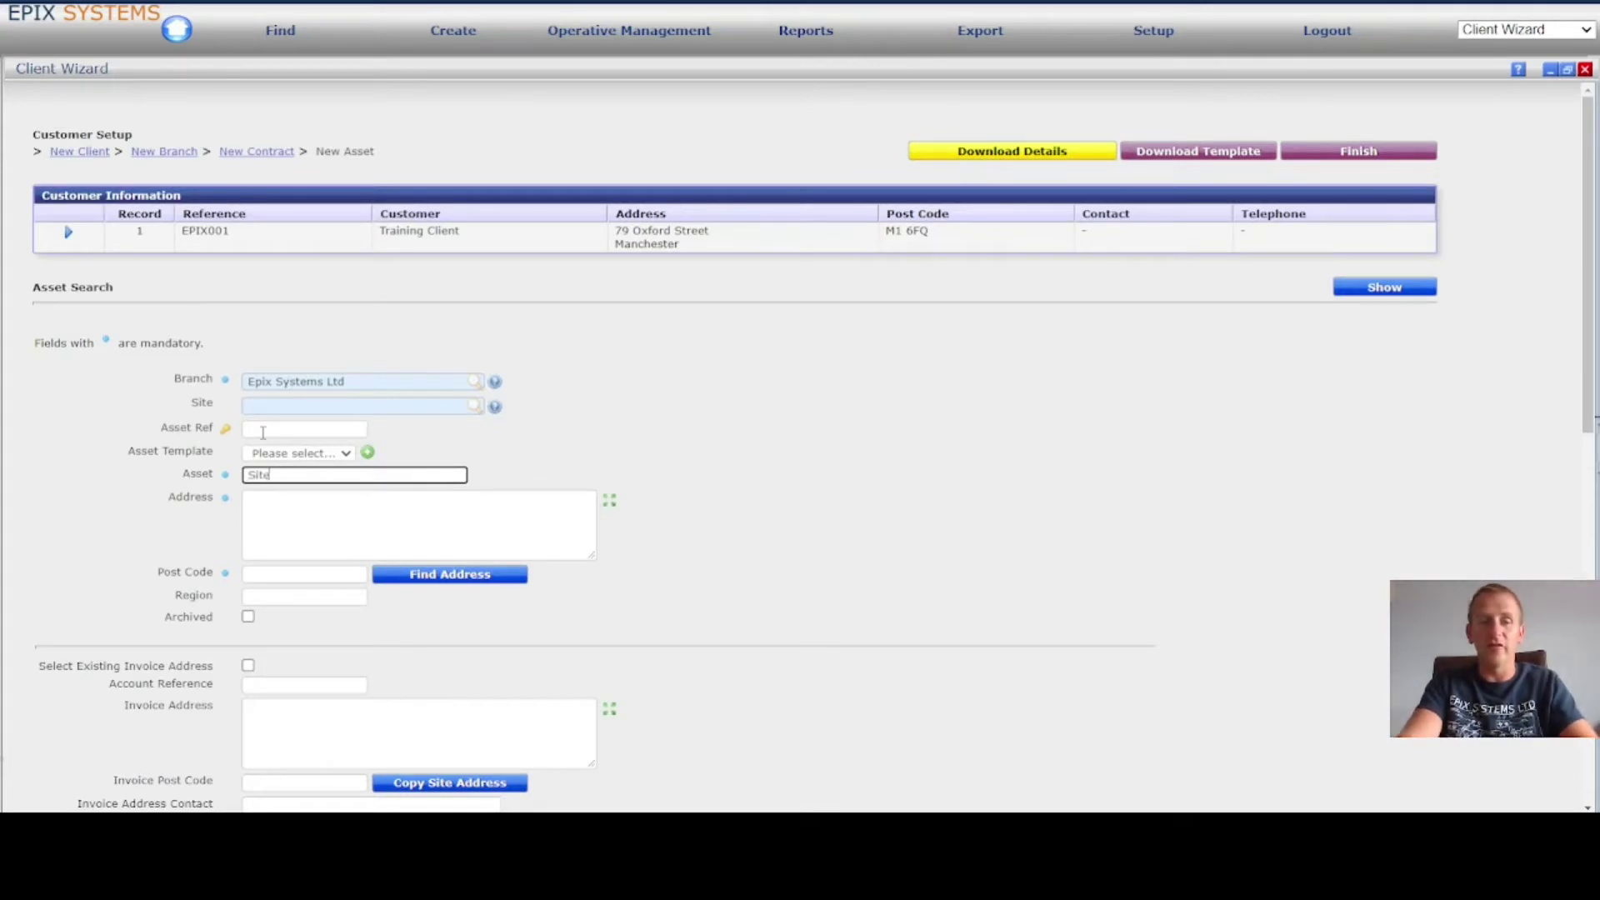
key(Tab)
text(2 Church Street Stockport)
click(253, 573)
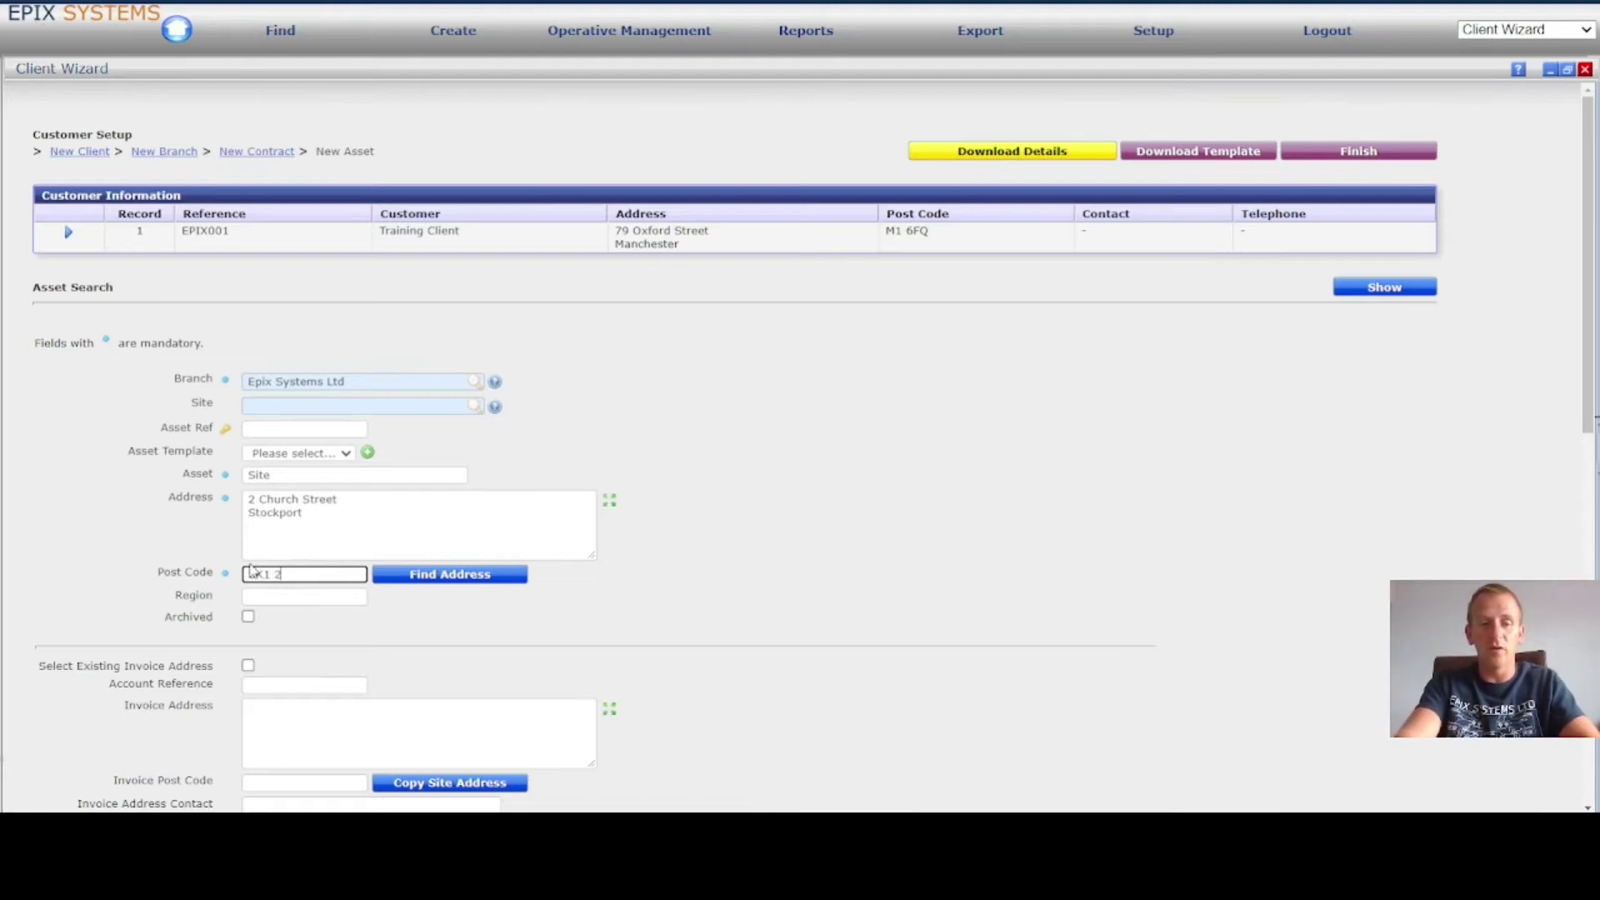
- Fill in the contact name for the Site asset
scroll(467, 533, down, 3)
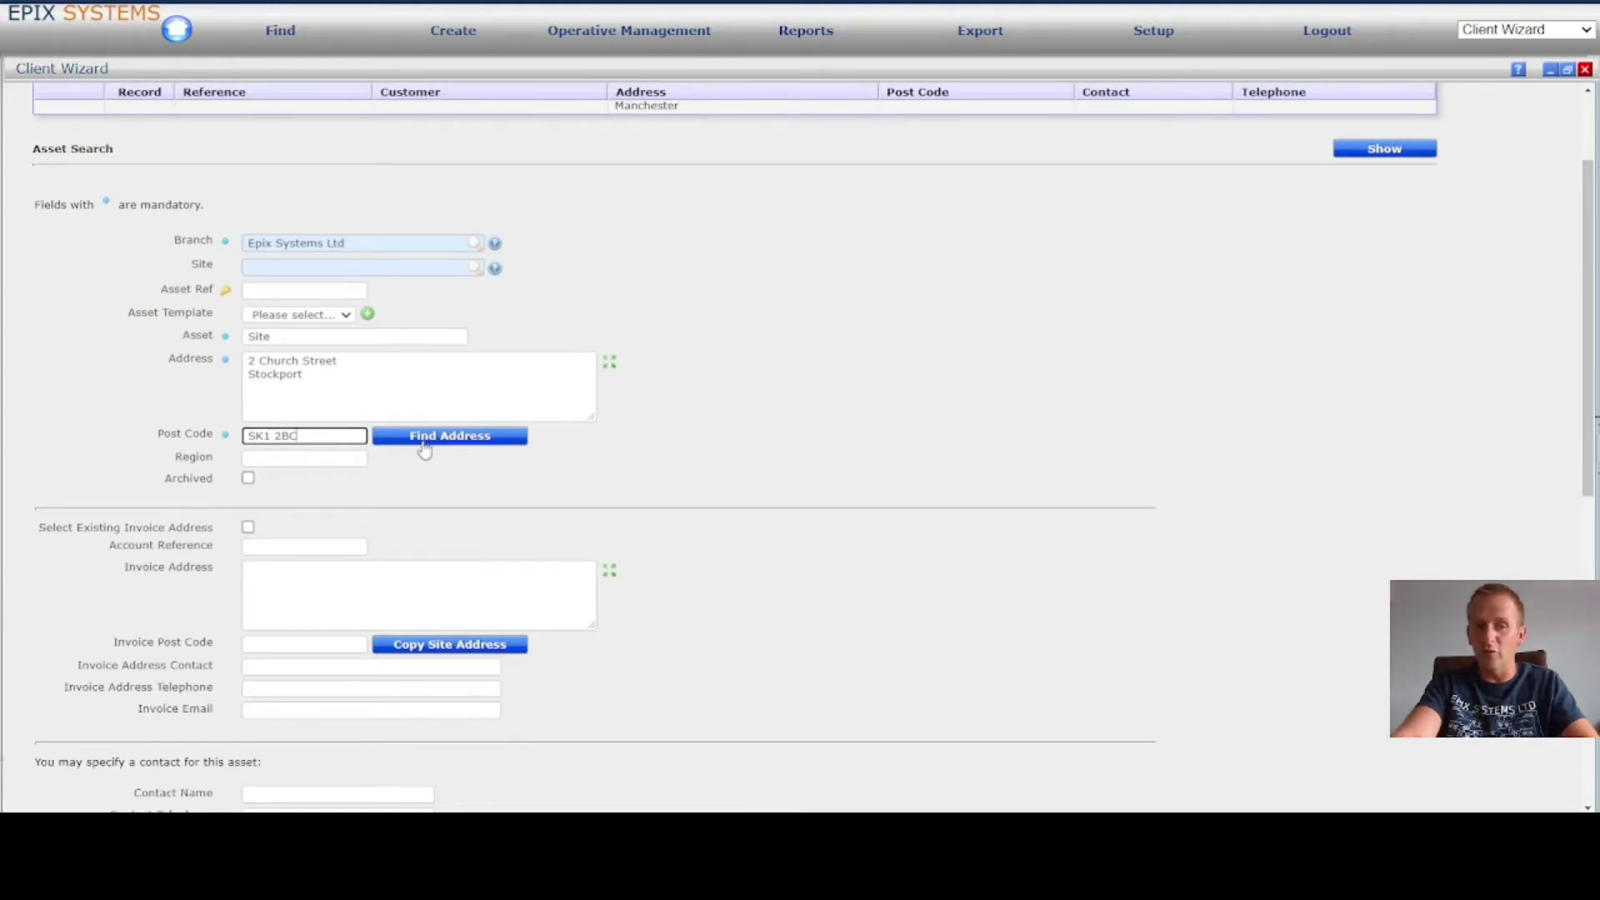
scroll(431, 448, down, 3)
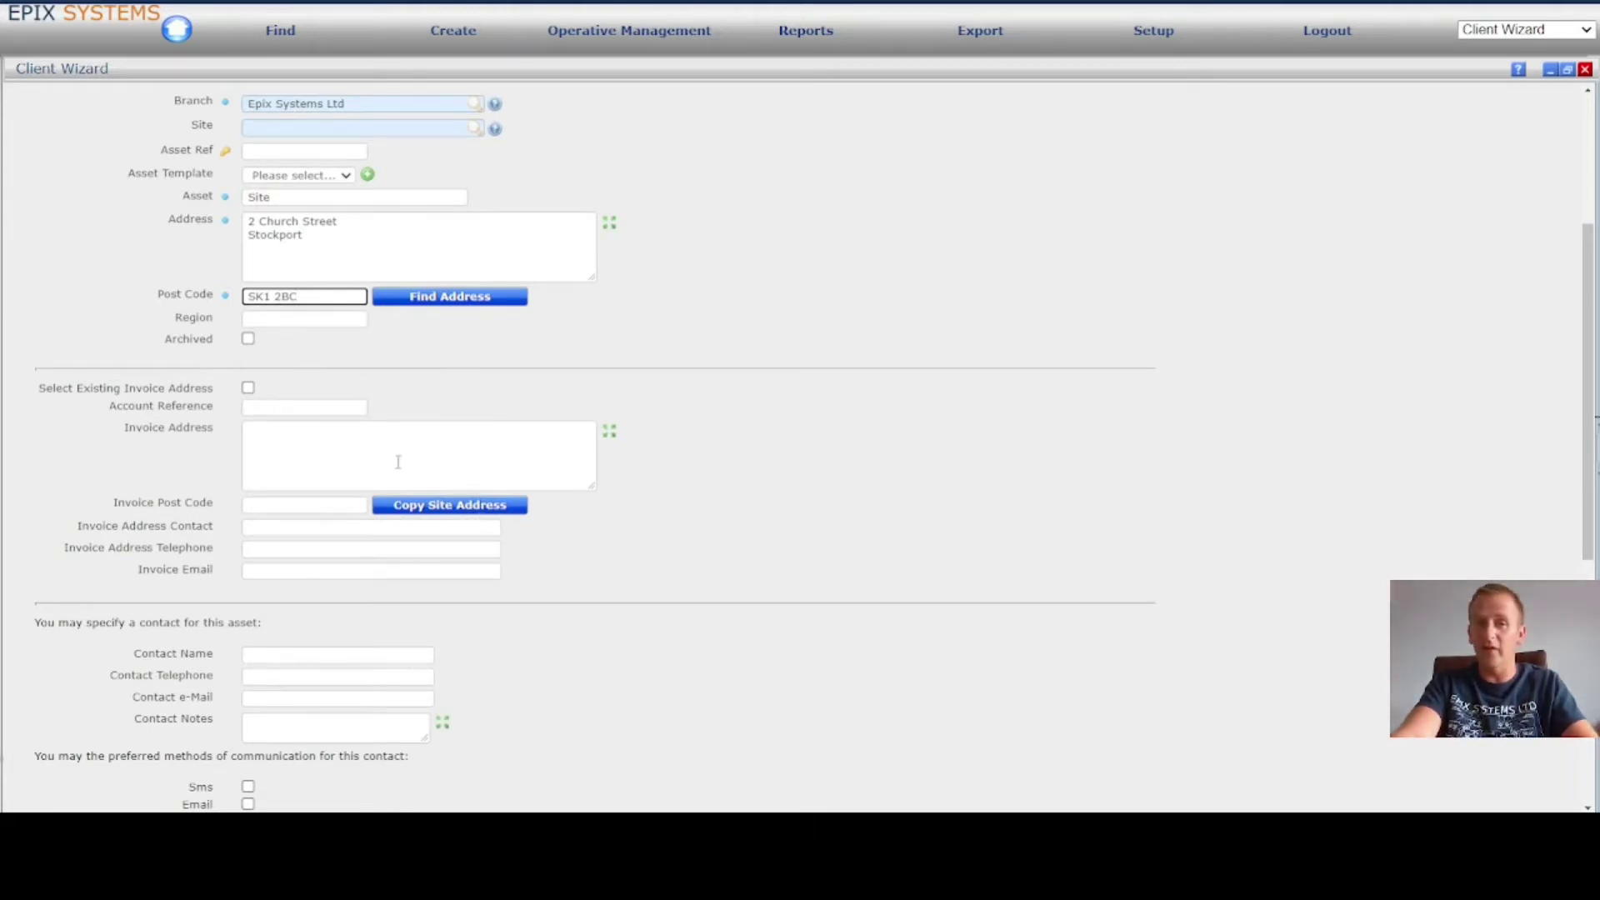
scroll(398, 462, down, 5)
click(337, 383)
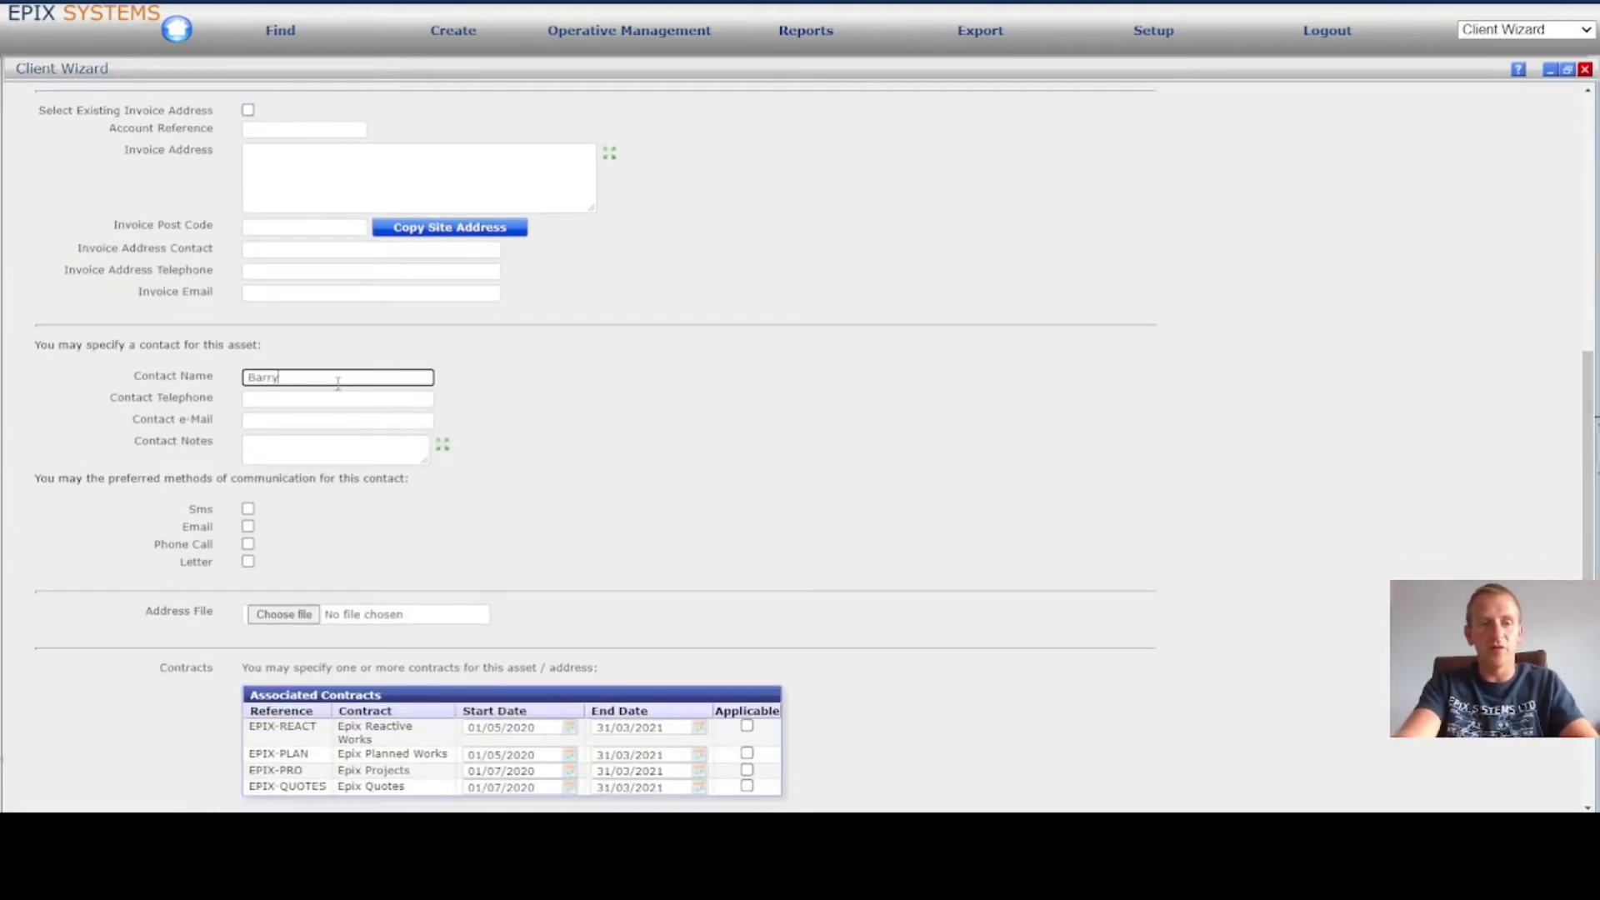
click(302, 399)
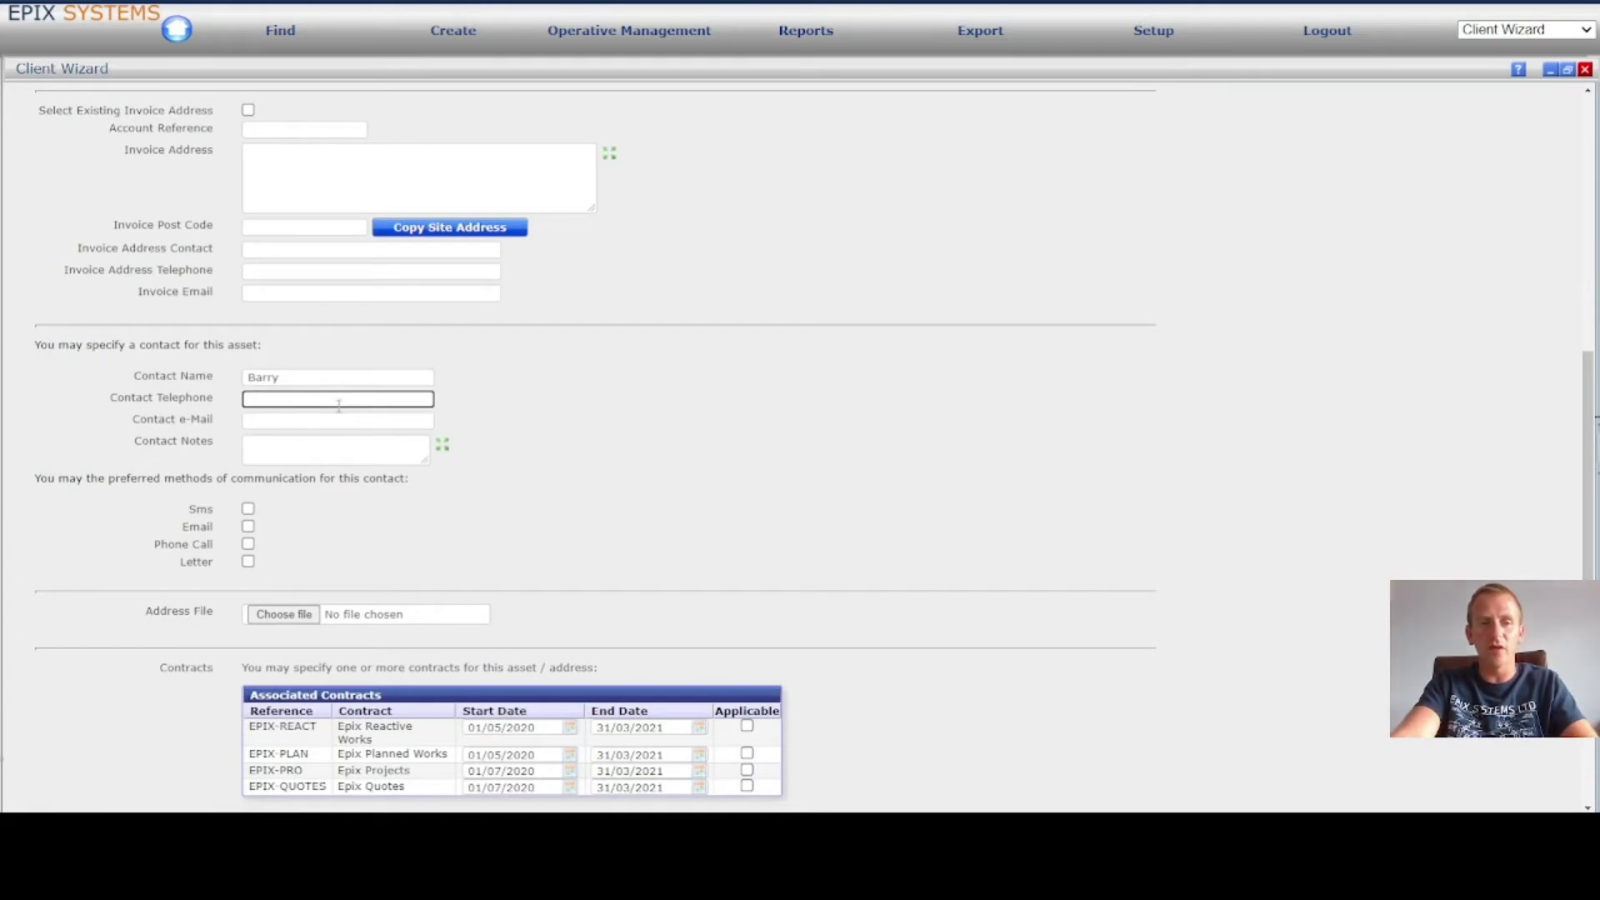
- Add the asset with only the Epix Reactive Works contract applicable and return to the job entry
scroll(357, 406, down, 5)
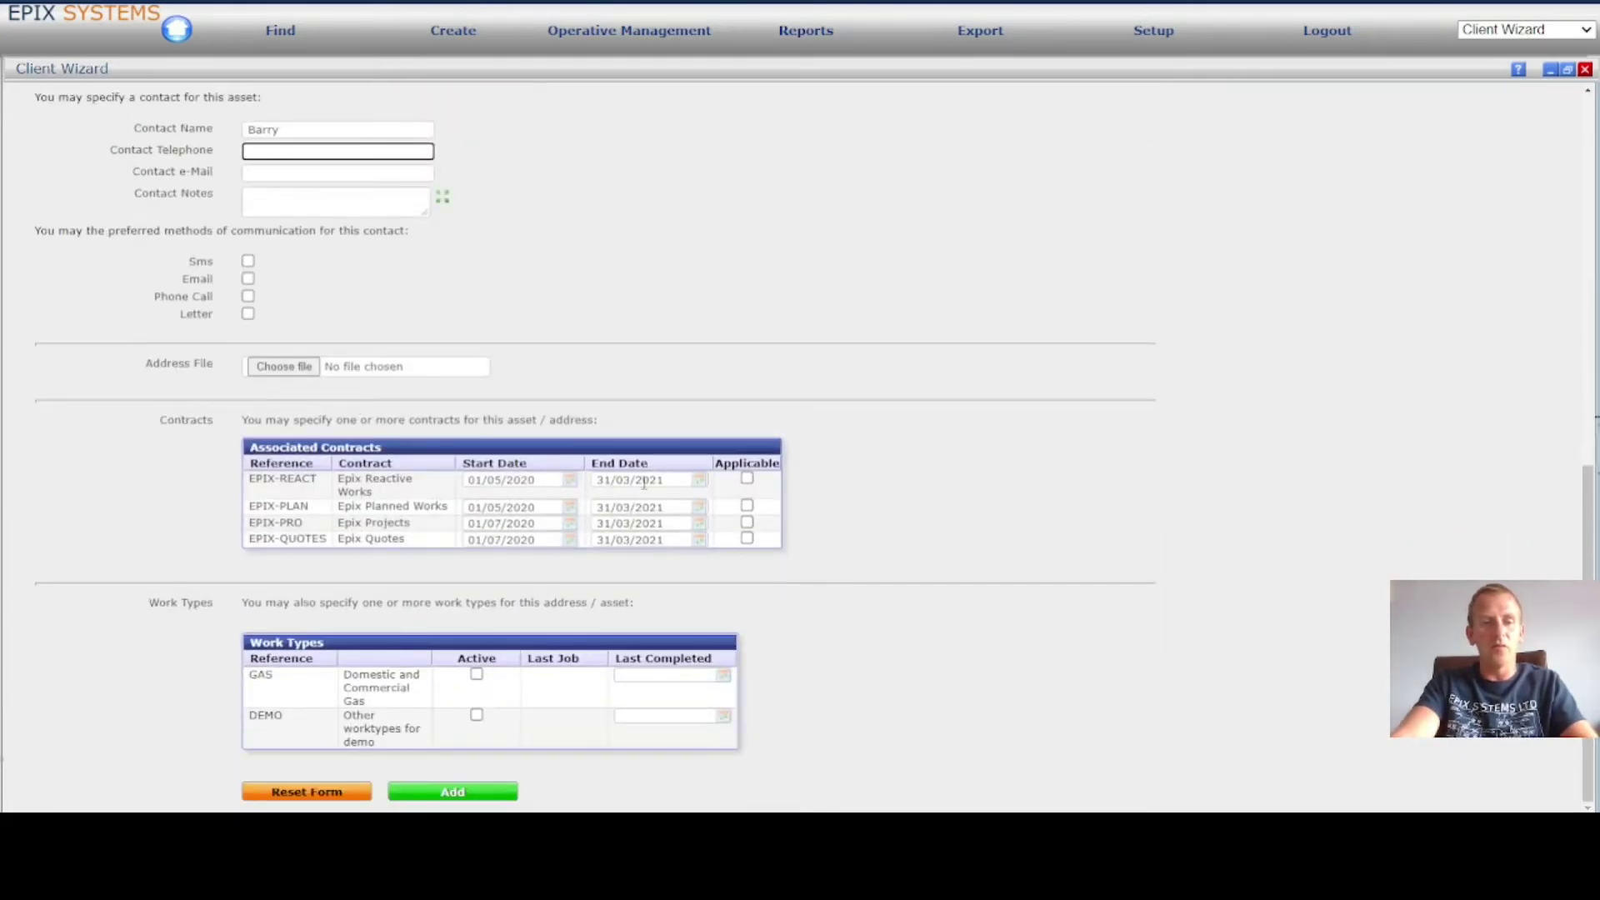
click(747, 480)
click(747, 480)
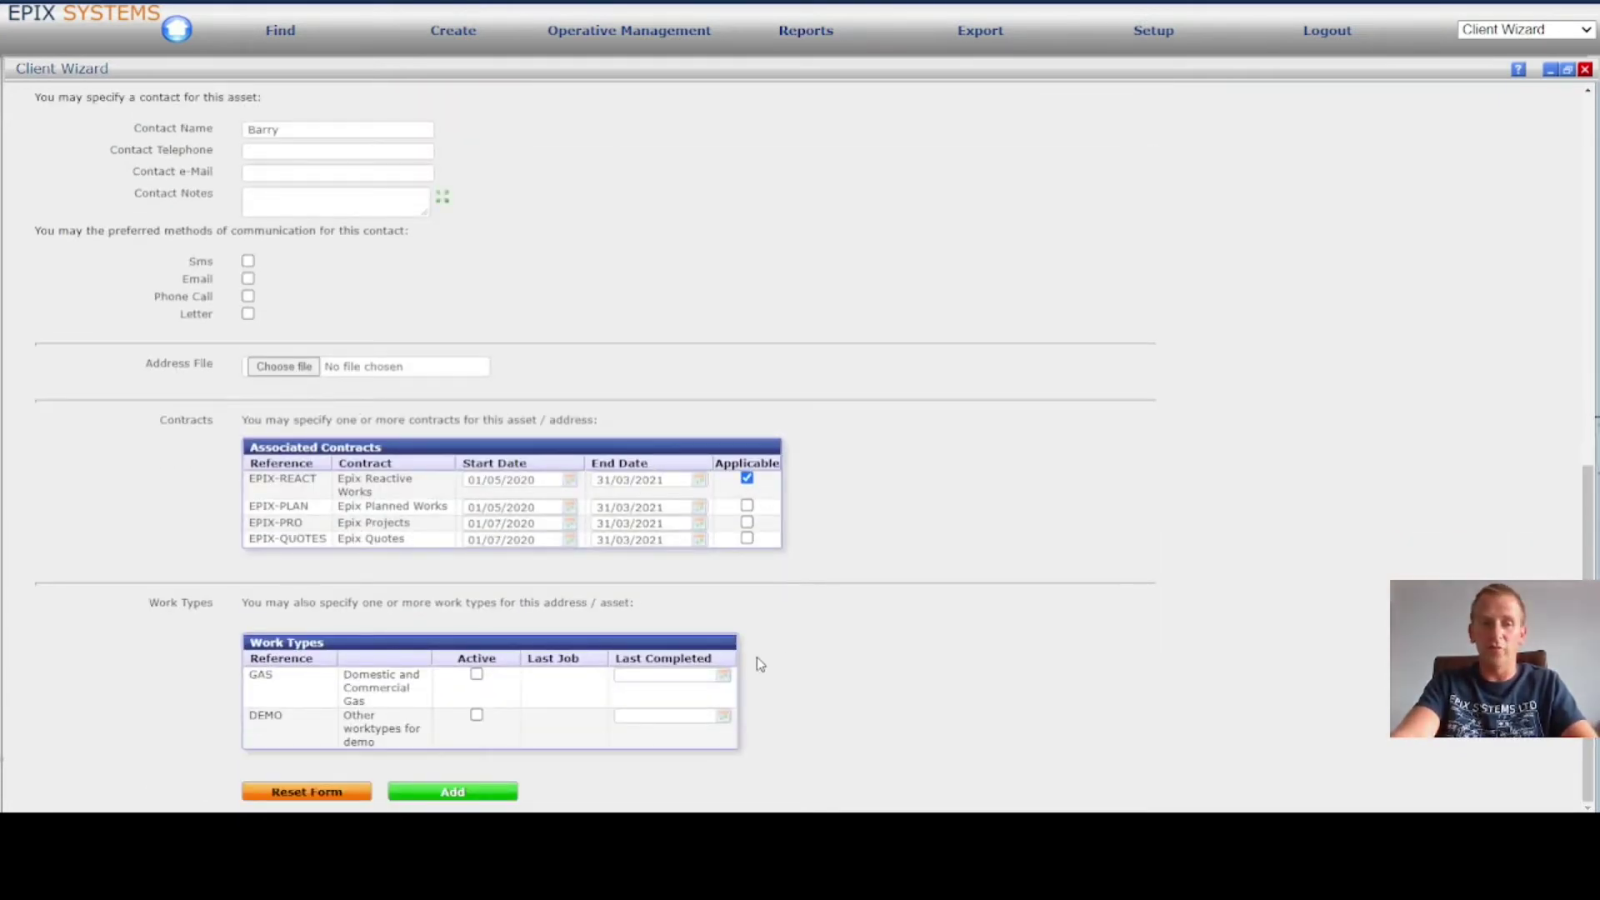
click(477, 802)
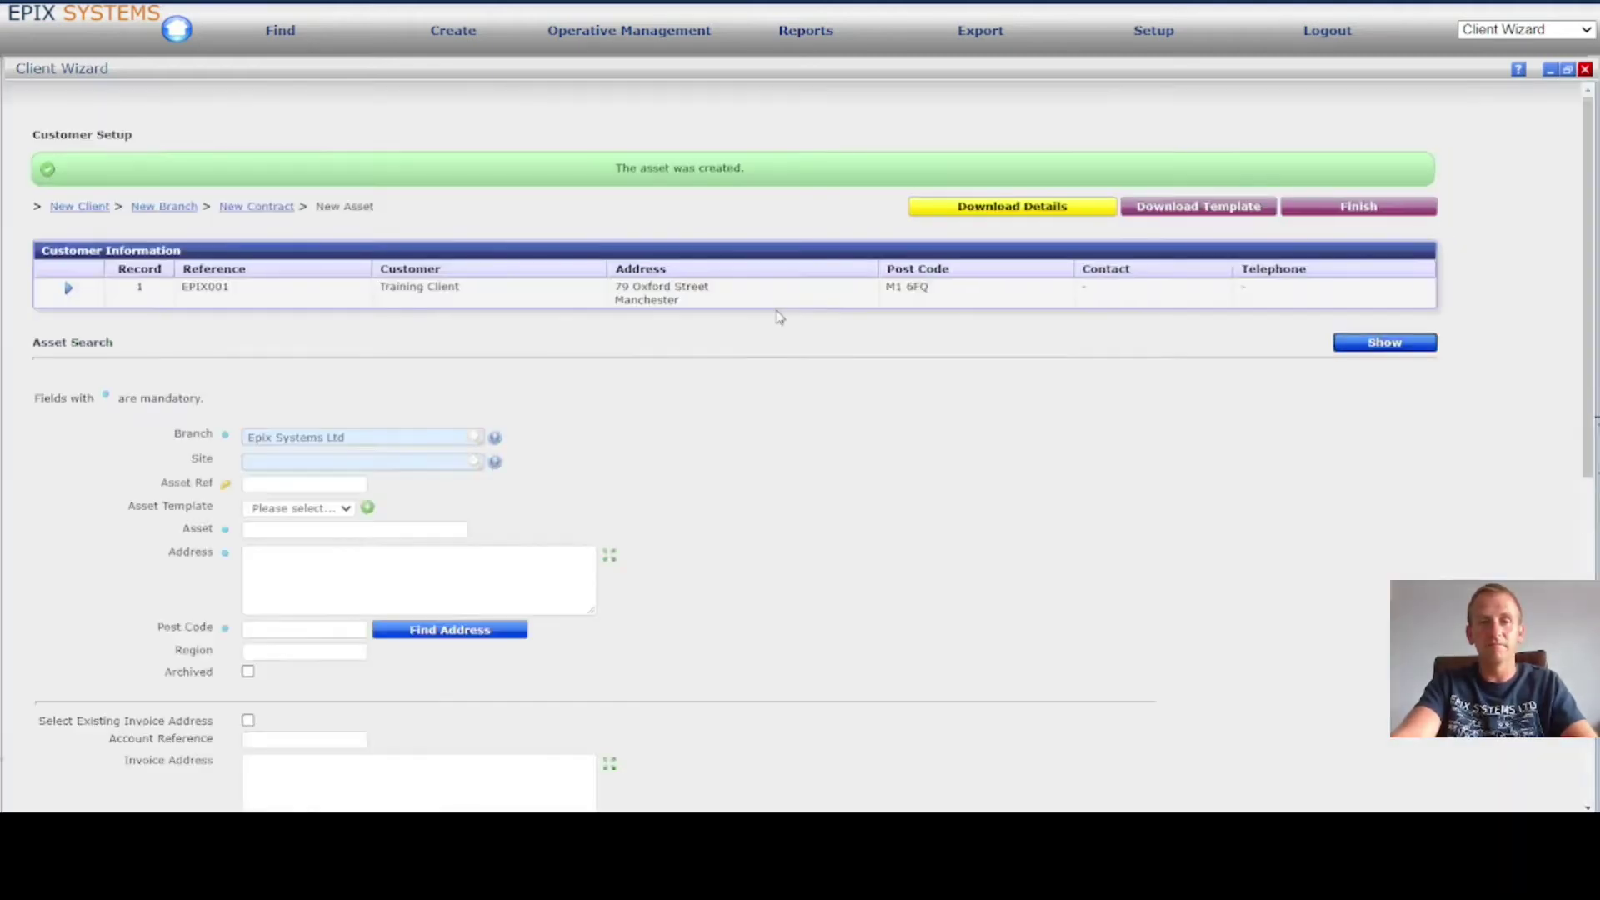
scroll(961, 307, up, 7)
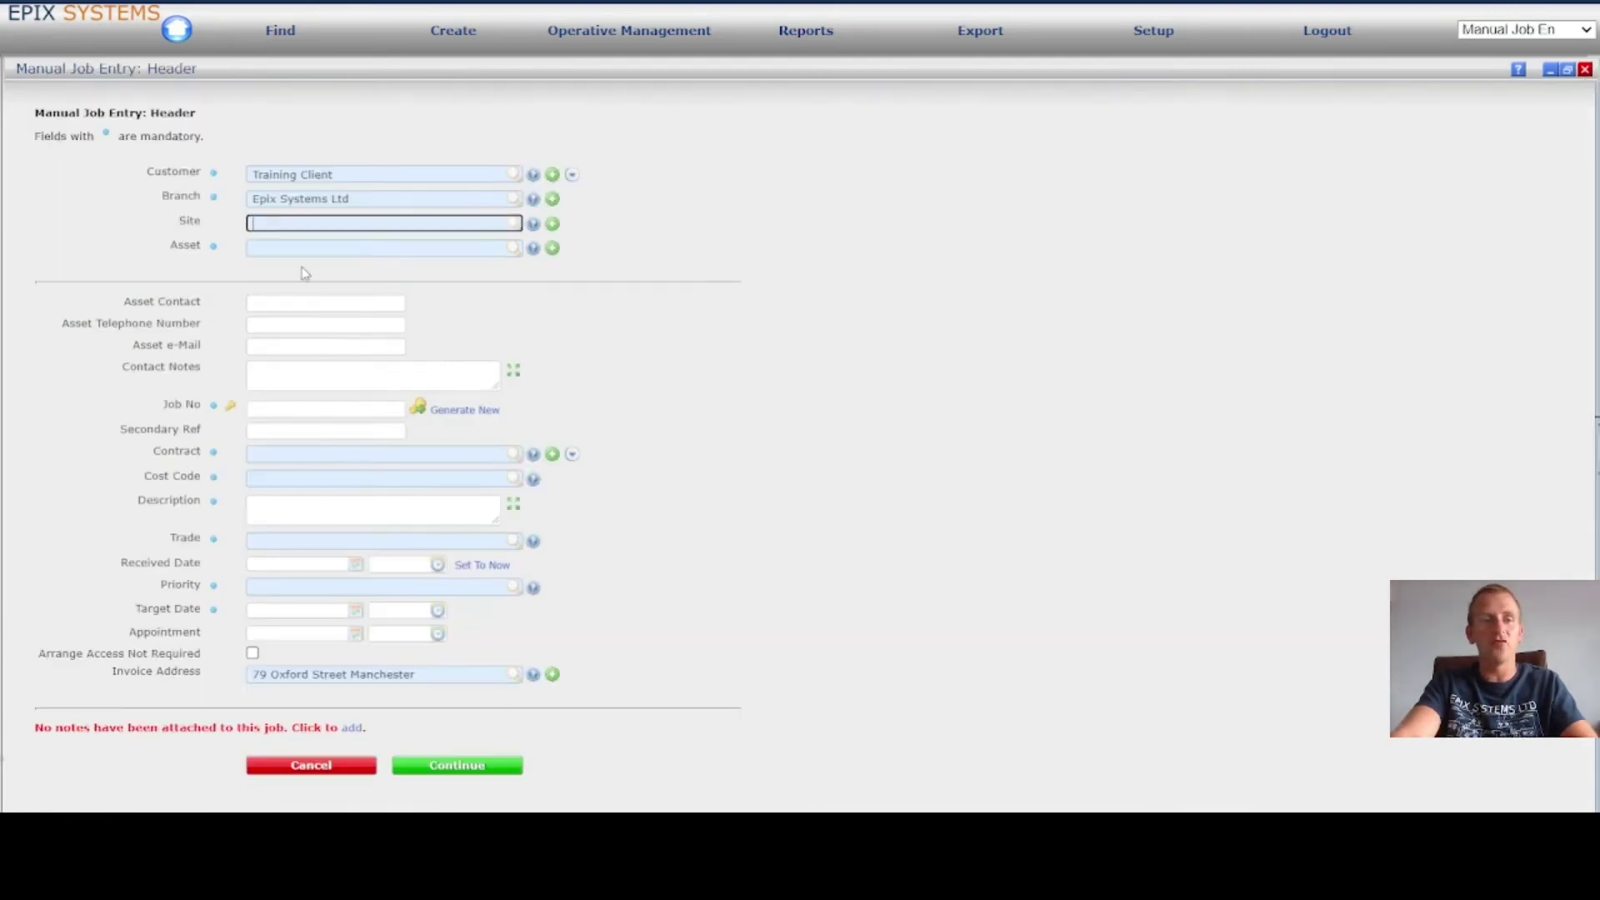
- Find the new Site asset by its street address and assign it to the job
click(314, 250)
text(2 Ch)
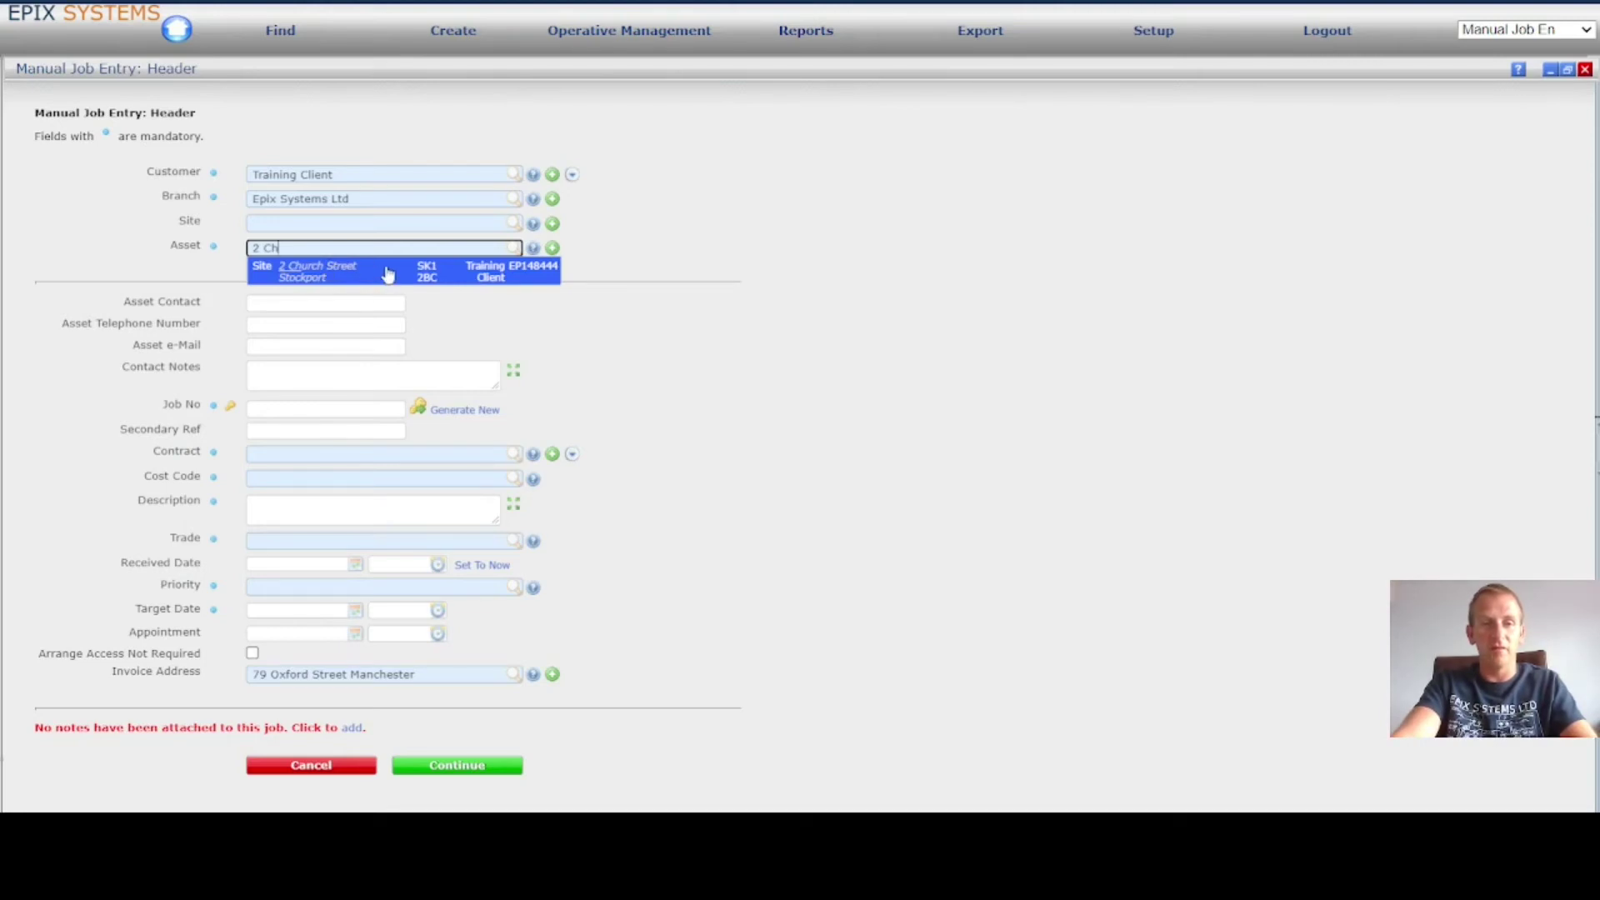
click(387, 274)
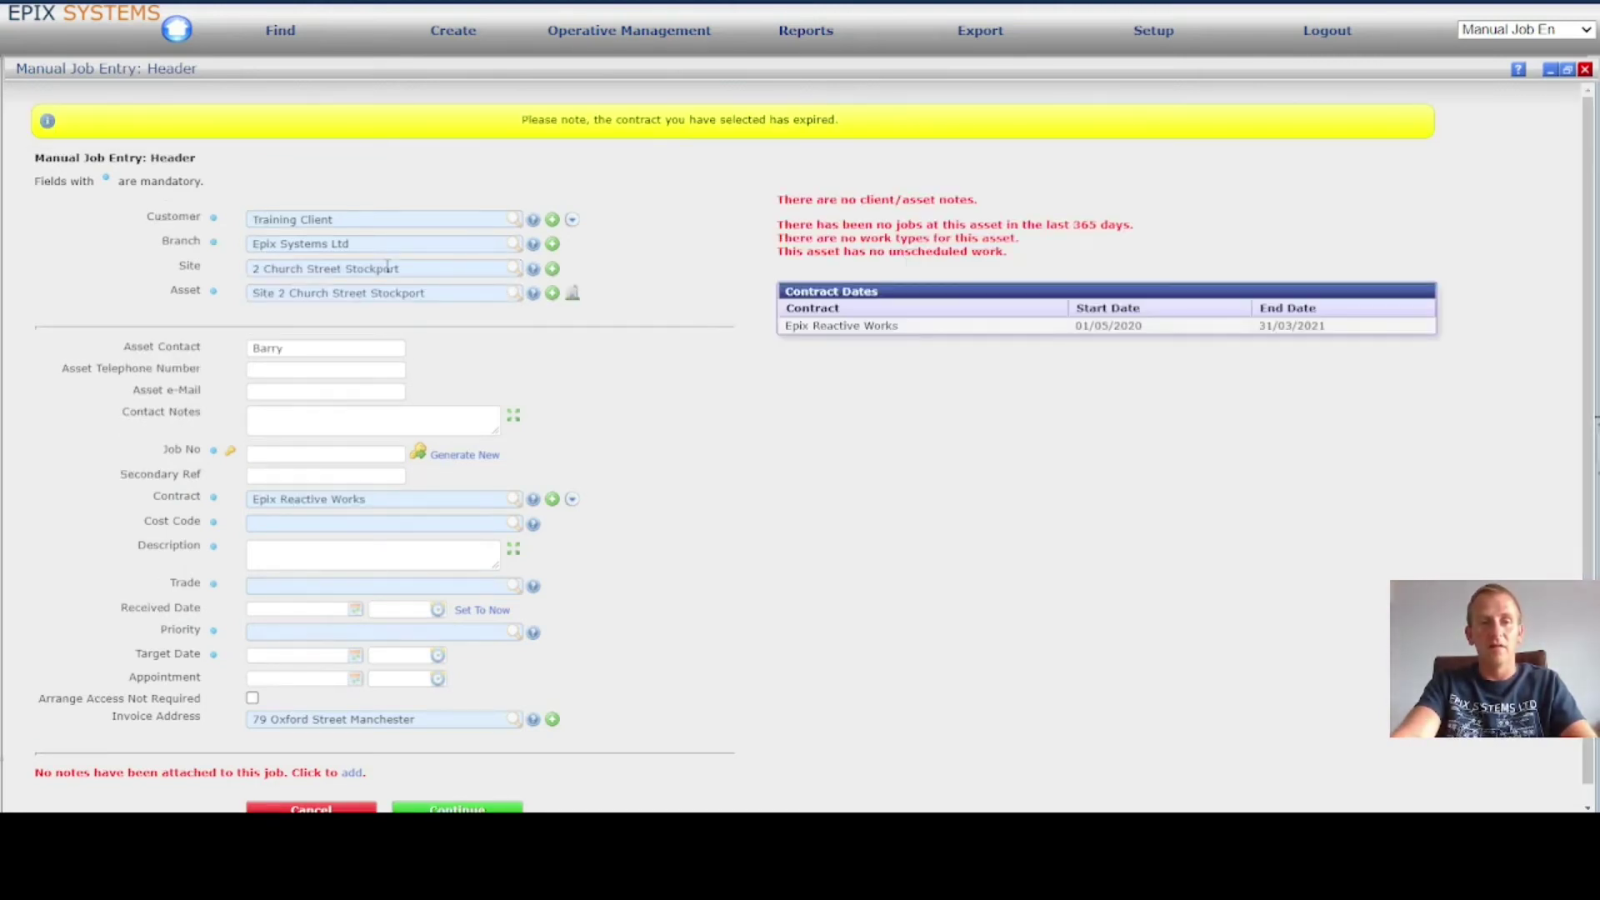